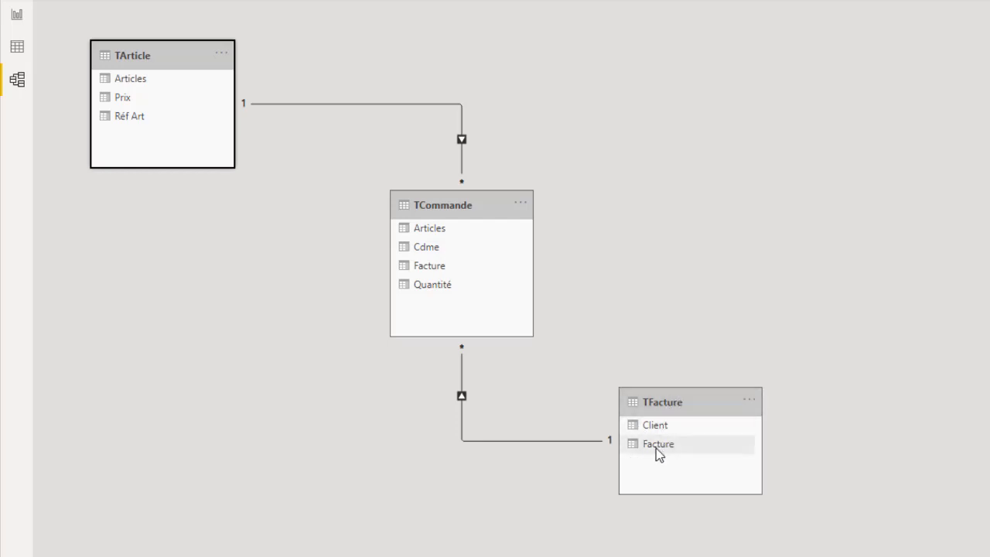
# Examine the rows and columns of the TCommande and TArticle tables in the data view.
pyautogui.click(19, 49)
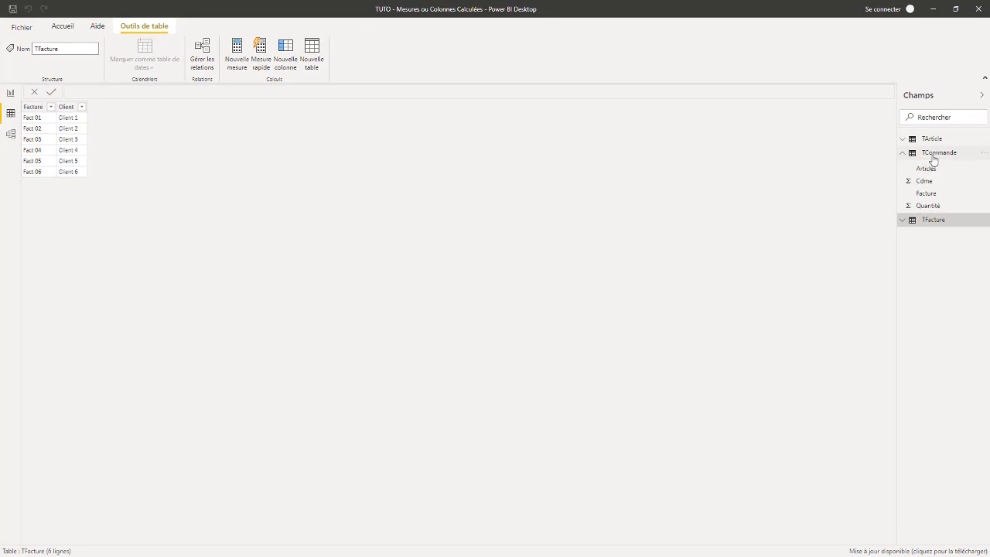
pyautogui.click(933, 157)
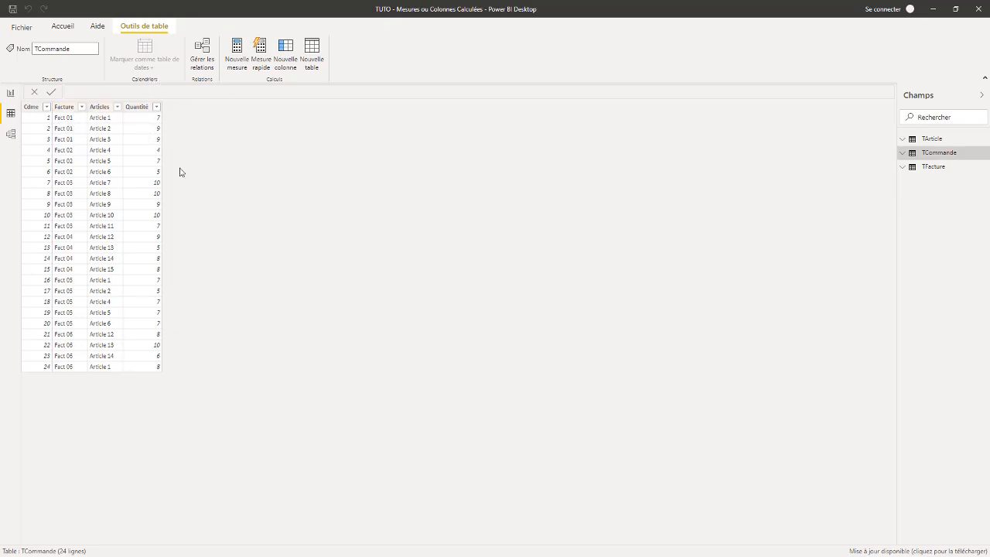
pyautogui.click(145, 107)
pyautogui.click(934, 139)
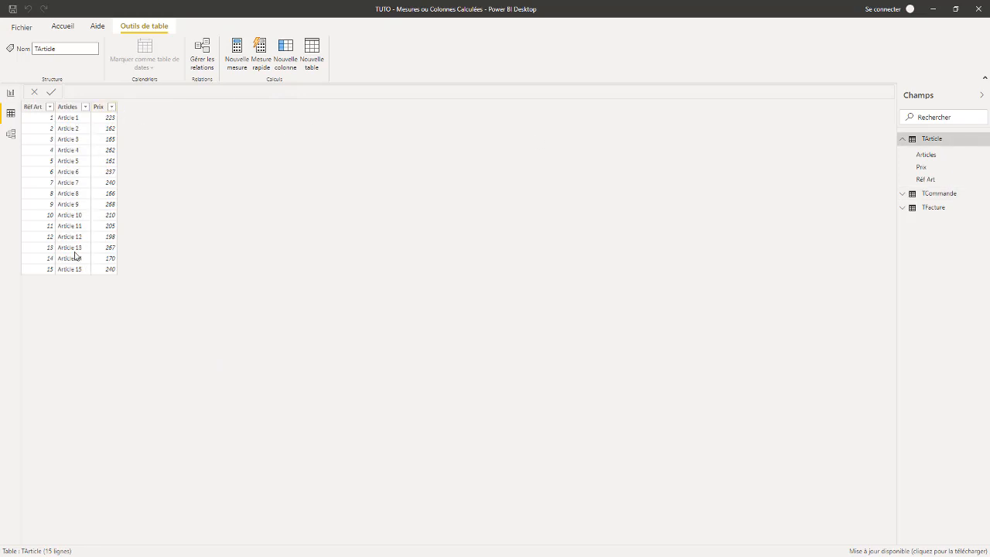
pyautogui.click(12, 115)
# Add a calculated column named "Prix Untaire" to the TCommande table.
pyautogui.click(938, 193)
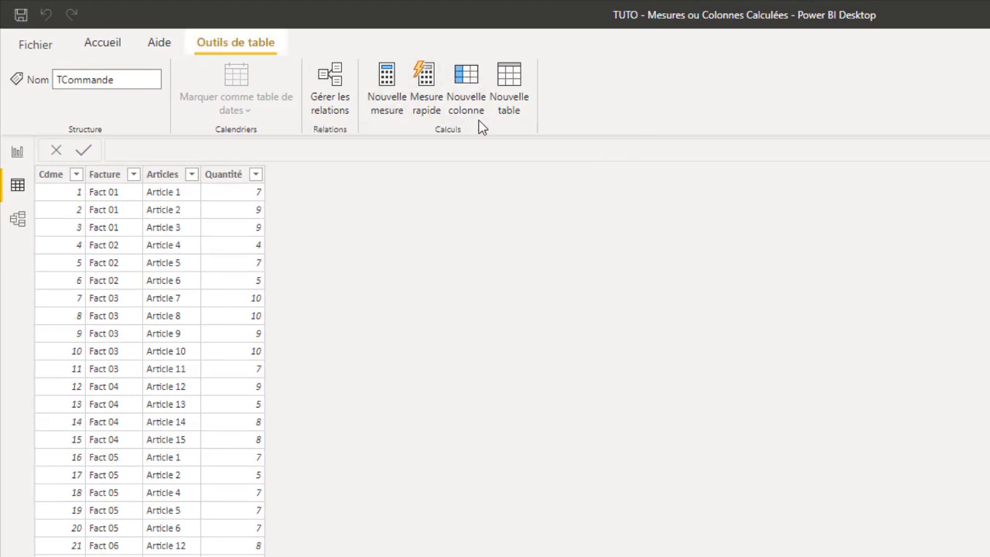
pyautogui.click(464, 85)
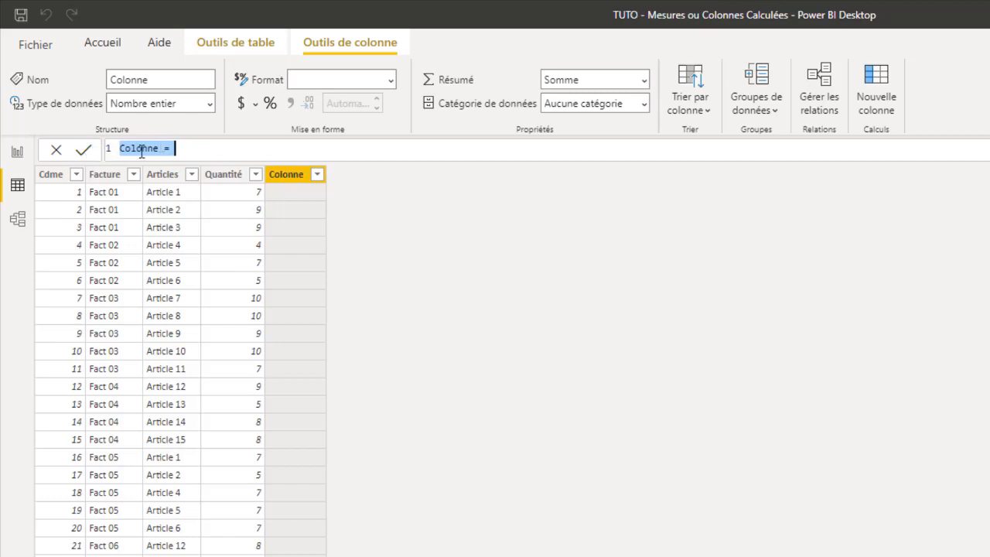
pyautogui.moveTo(164, 147); pyautogui.dragTo(119, 147)
pyautogui.write('Pri')
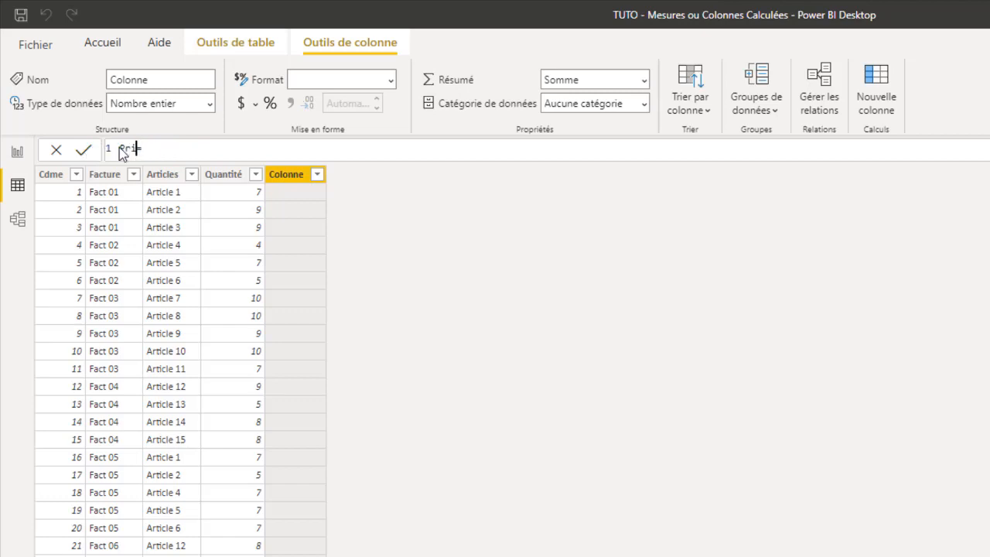
pyautogui.write('x Untaire')
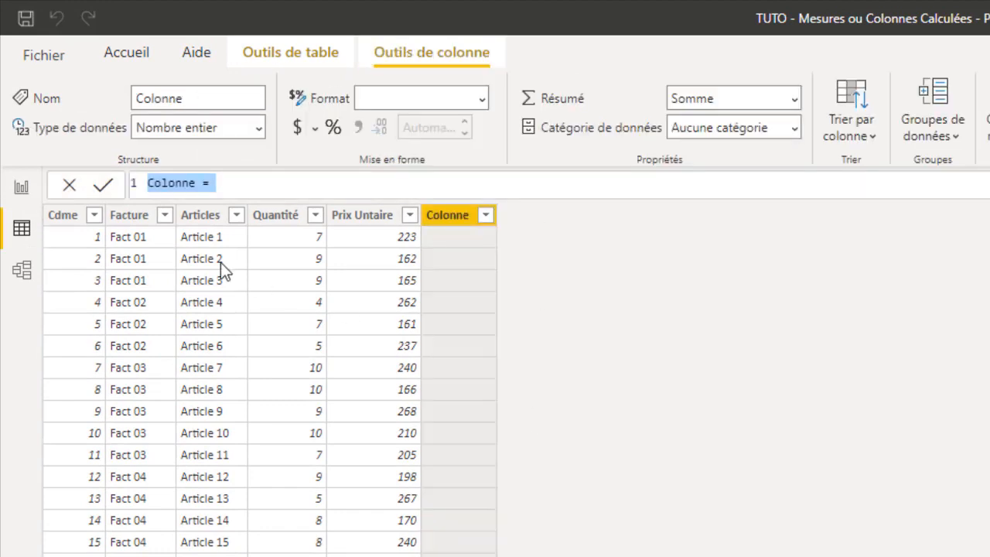
# Name the new calculated column in TCommande "Ventes" and start a second line for its formula.
pyautogui.click(203, 183)
pyautogui.moveTo(203, 183); pyautogui.dragTo(127, 200)
pyautogui.write('Ventes')
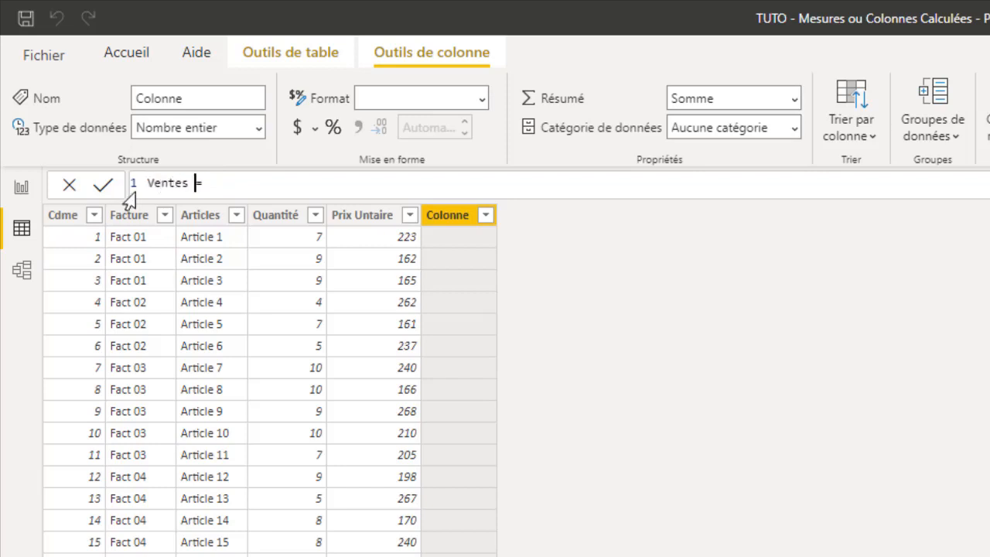
pyautogui.hotkey('shift', 'Return')
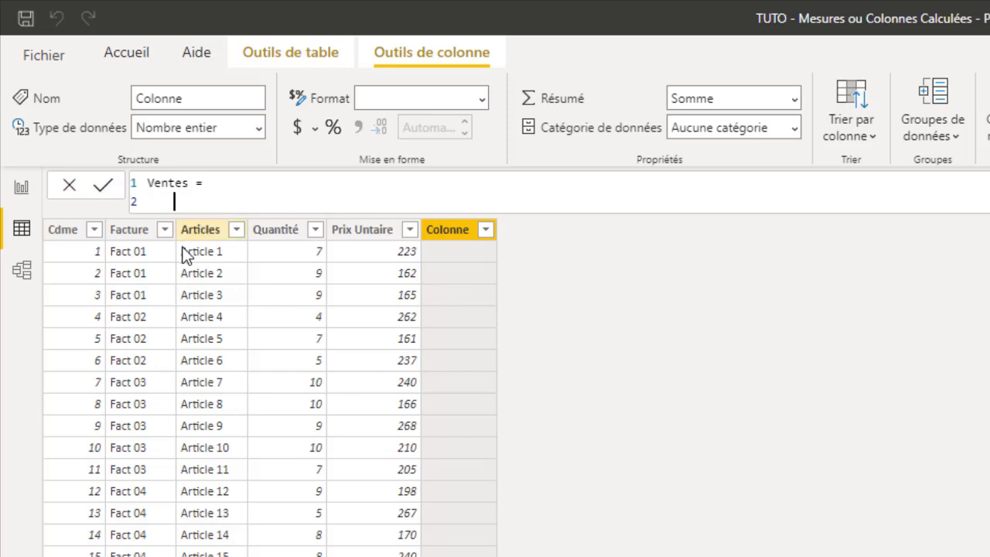
# Define the Ventes column as TCommande[Quantité]*TCommande[Prix Untaire].
pyautogui.write('qu')
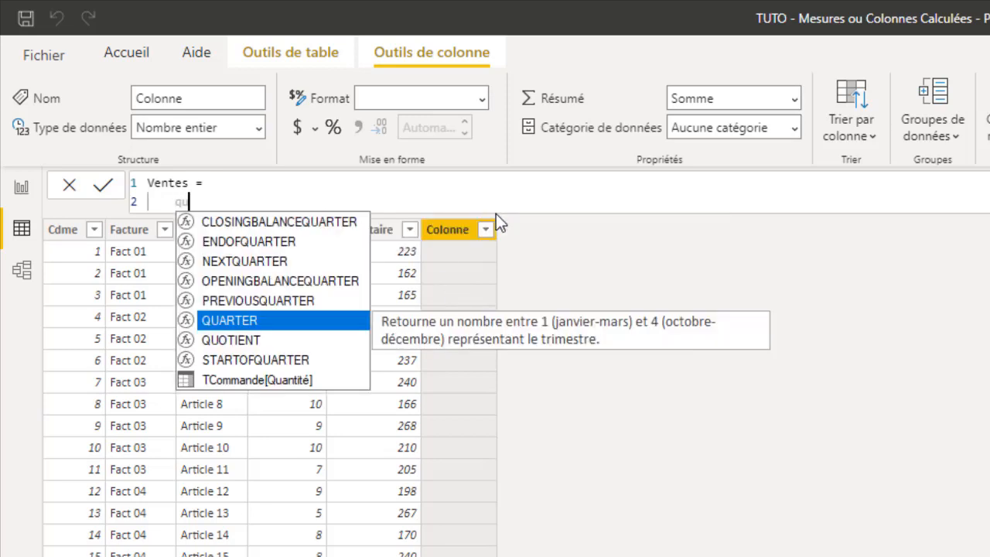
pyautogui.click(243, 380)
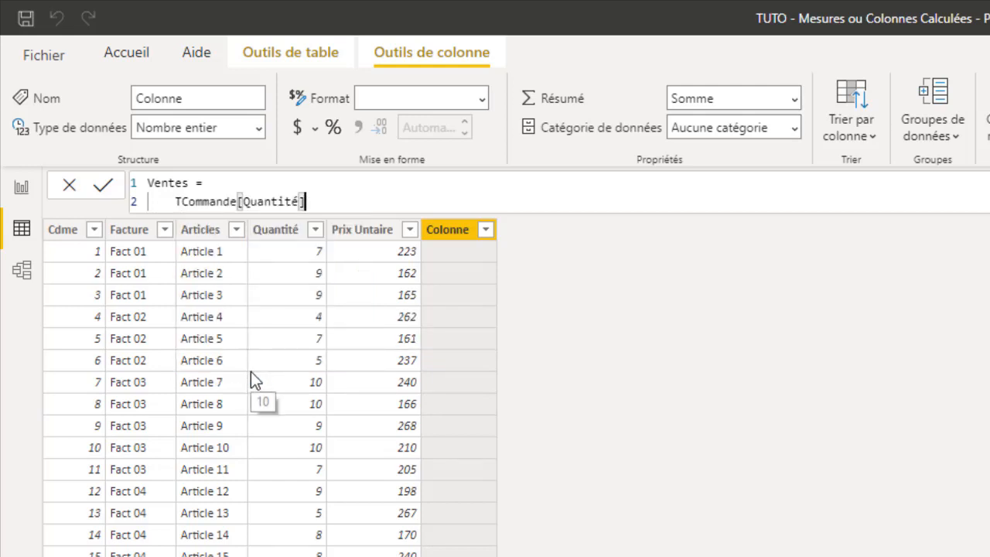
pyautogui.write('*')
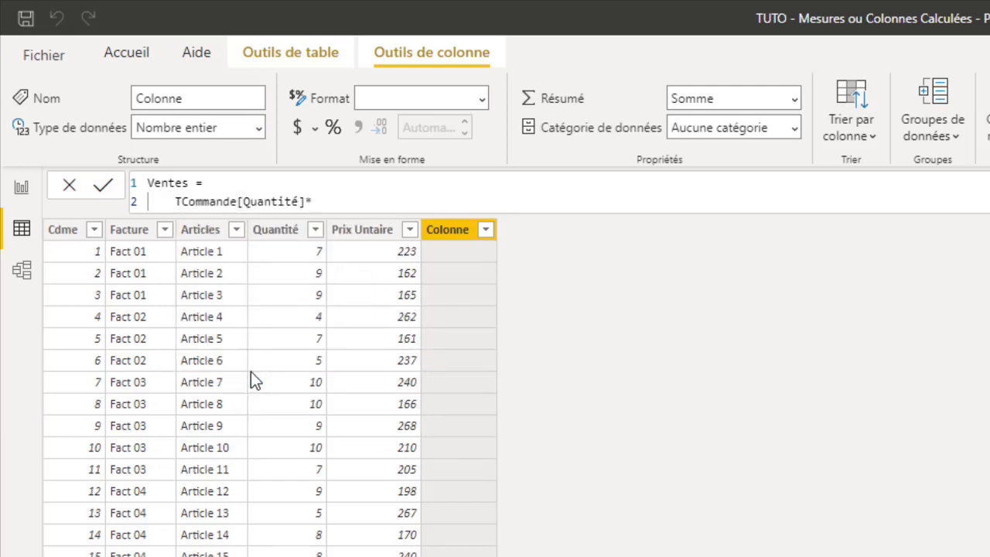
pyautogui.write('pri')
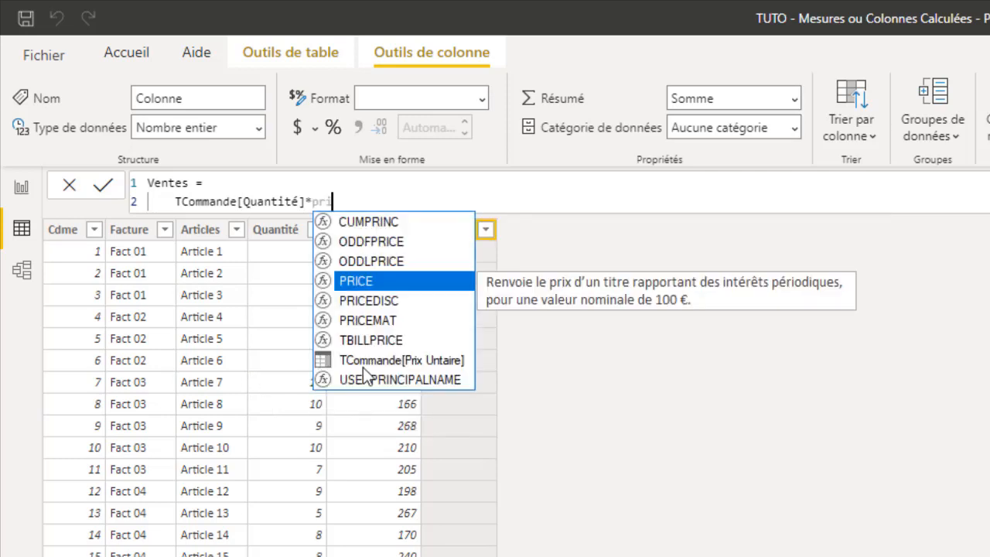
pyautogui.click(401, 360)
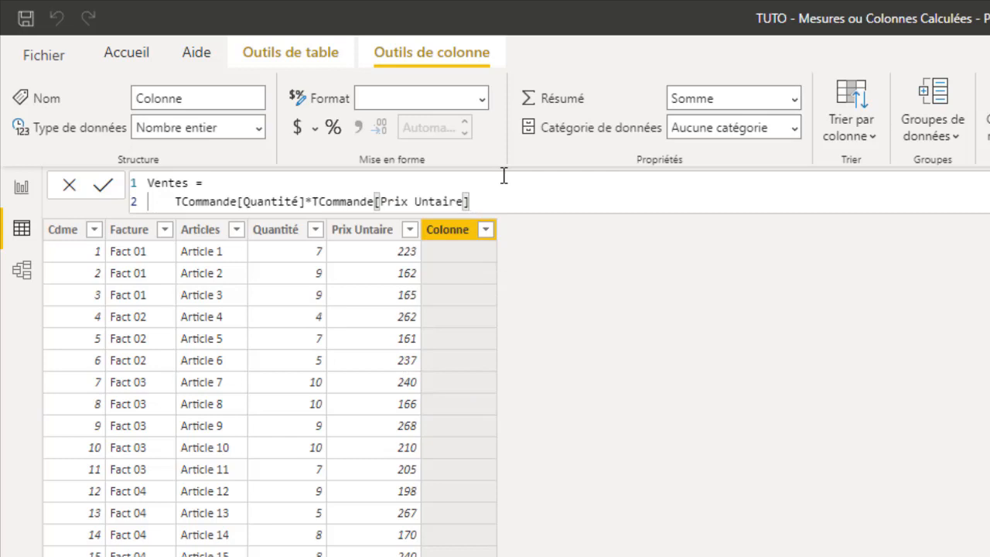
pyautogui.press('Return')
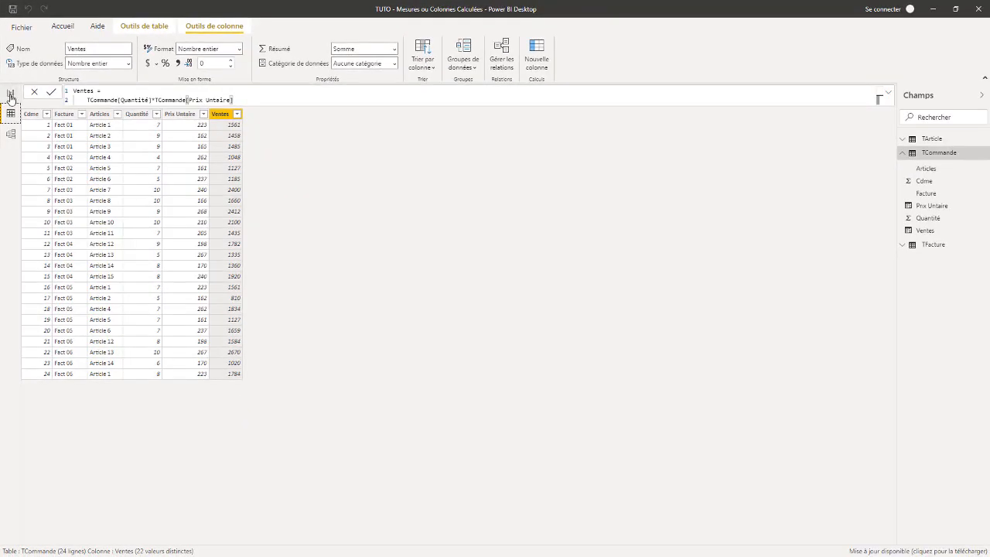
# Add a new report page and place a table visual with the Client field of TFacture on it.
pyautogui.click(11, 94)
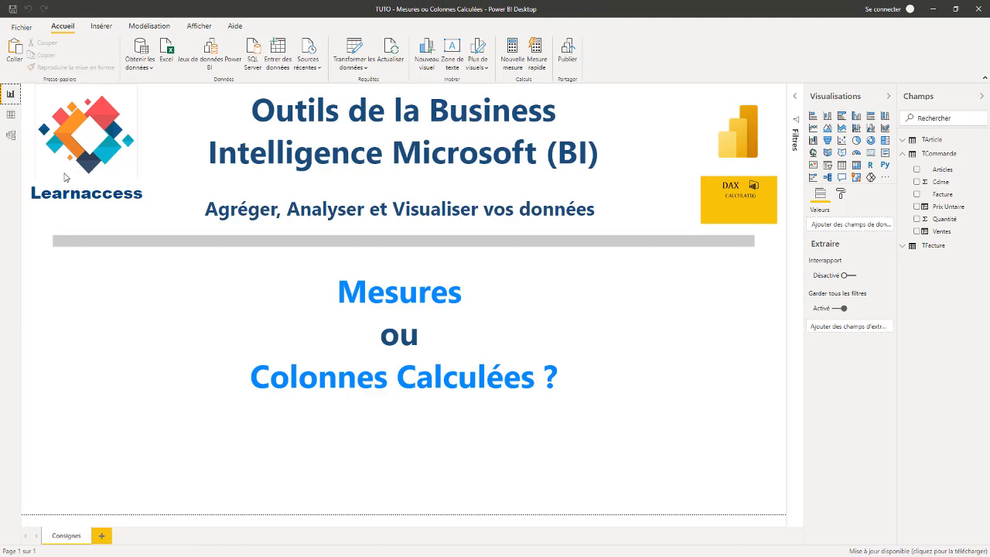
pyautogui.click(108, 535)
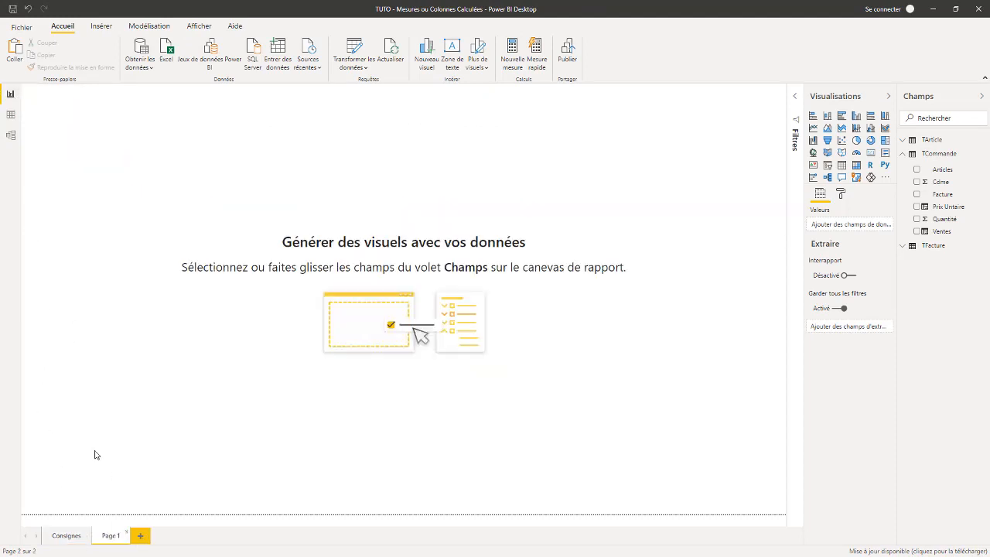
pyautogui.click(903, 144)
pyautogui.click(903, 141)
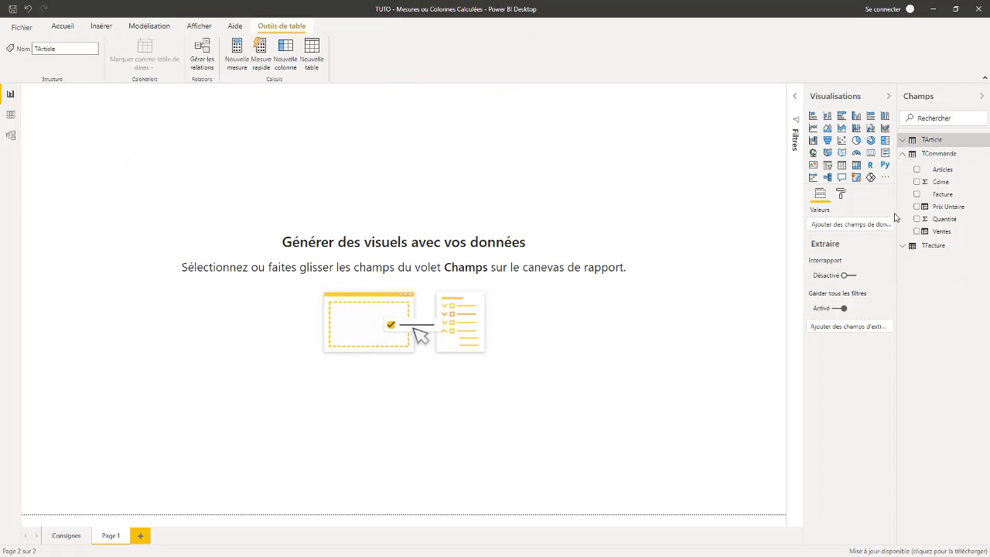
pyautogui.click(903, 246)
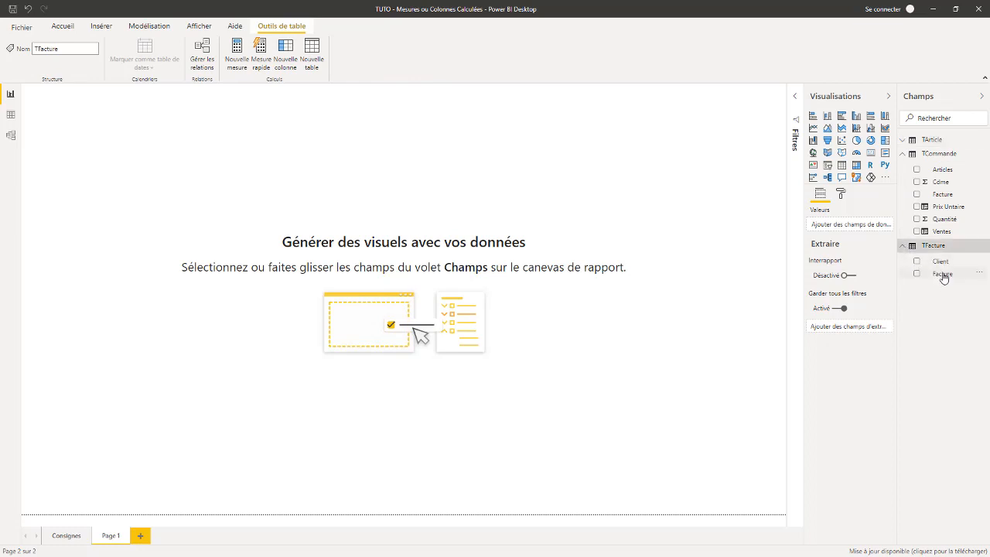
pyautogui.moveTo(915, 263); pyautogui.dragTo(118, 178)
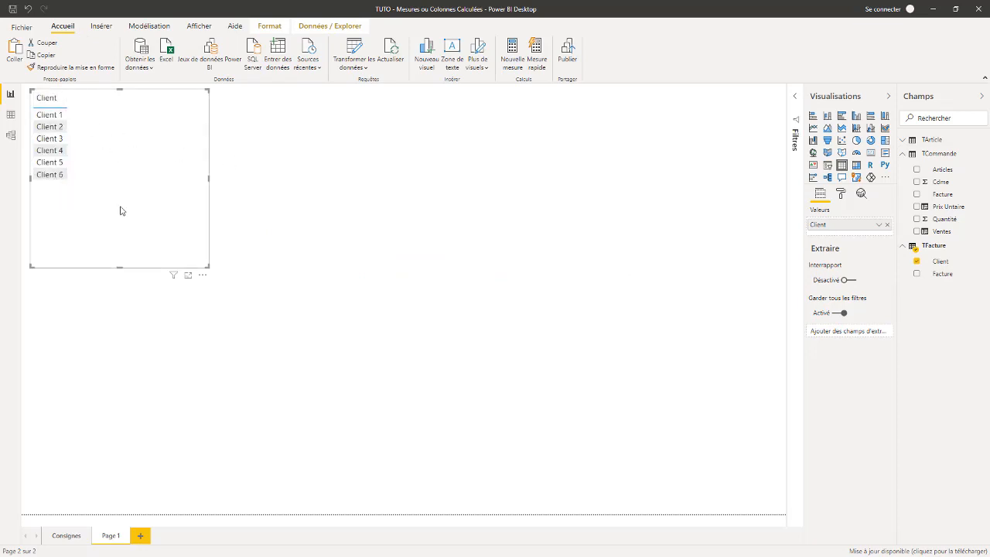
# Add the Ventes column of TCommande to the client table and shrink the visual closer to its contents.
pyautogui.moveTo(946, 230); pyautogui.dragTo(116, 155)
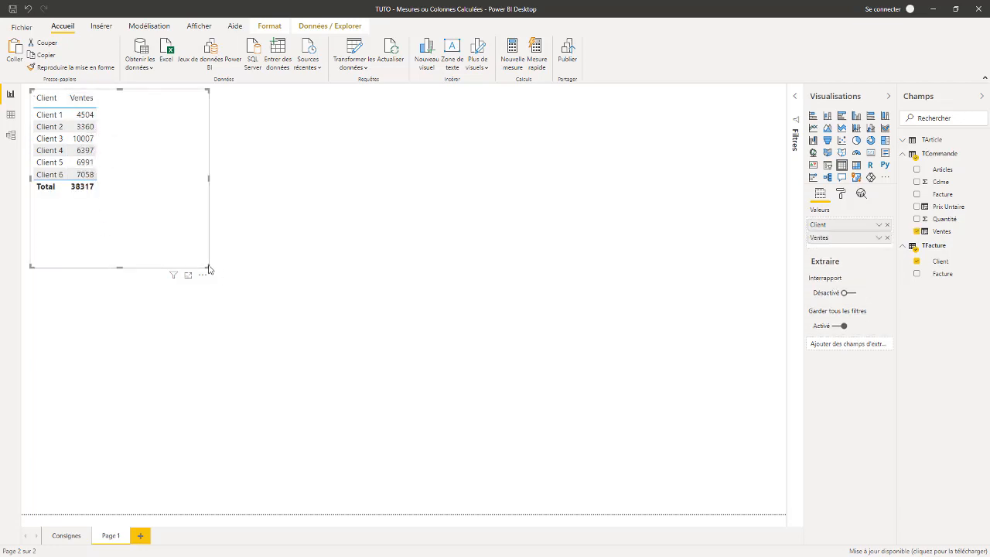
pyautogui.moveTo(209, 267); pyautogui.dragTo(169, 210)
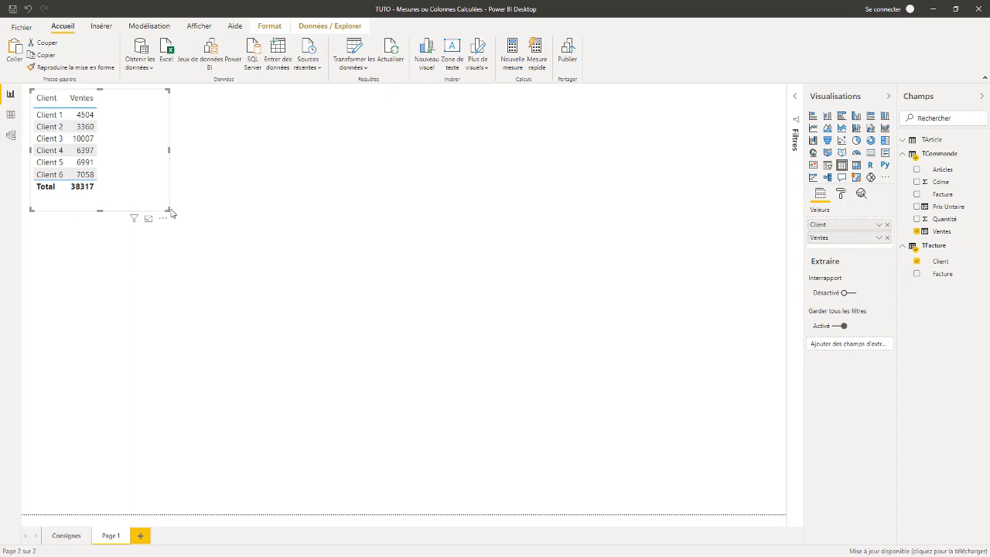
pyautogui.moveTo(167, 212); pyautogui.dragTo(156, 209)
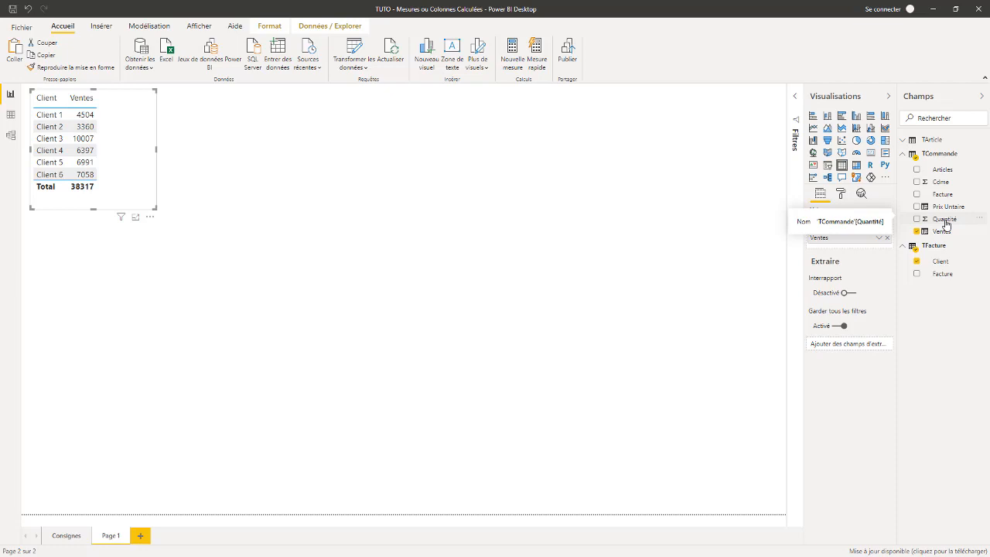
# Create a new measure in TCommande named "Ventes Mesures" and start a second line for its formula.
pyautogui.rightClick(943, 158)
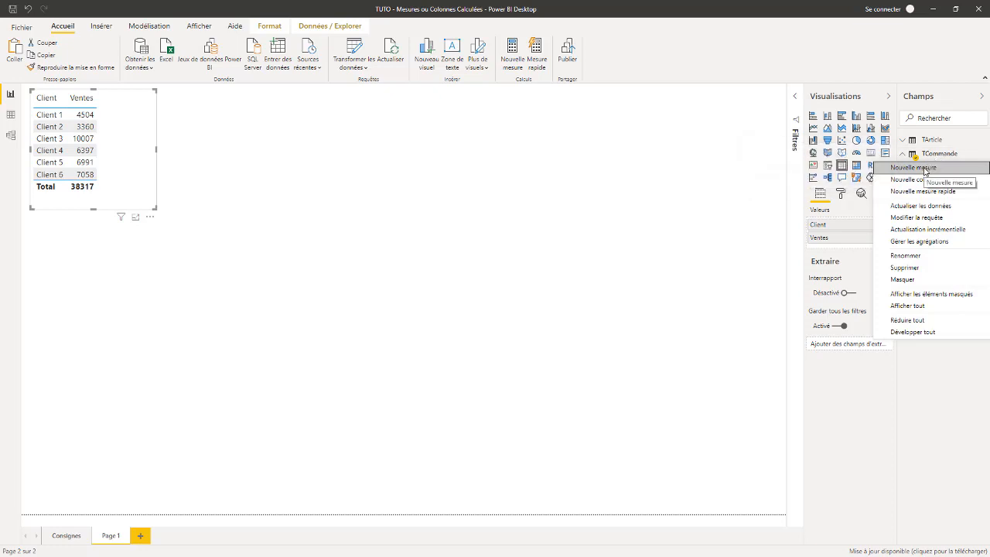
pyautogui.click(925, 169)
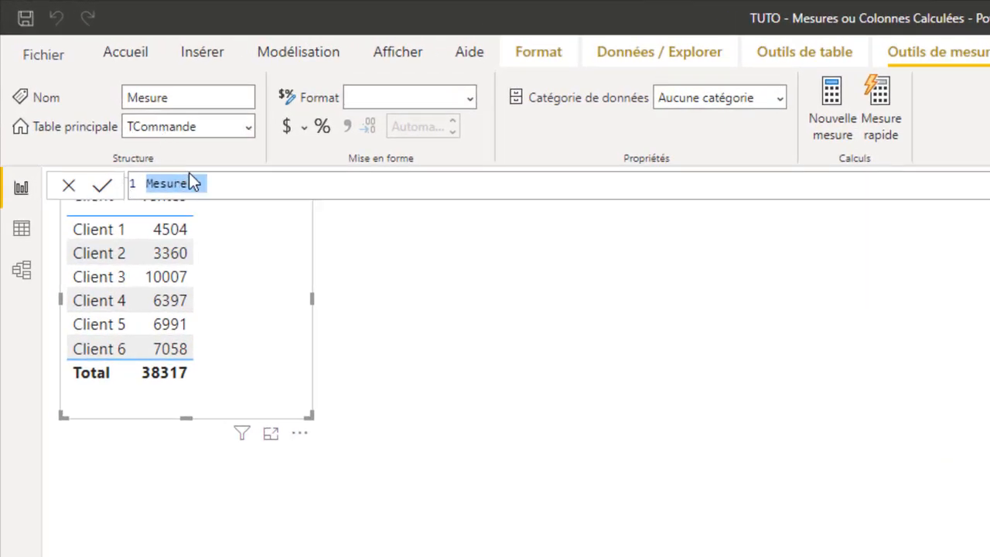
pyautogui.moveTo(188, 183); pyautogui.dragTo(135, 185)
pyautogui.press('BackSpace')
pyautogui.write('Ventes ')
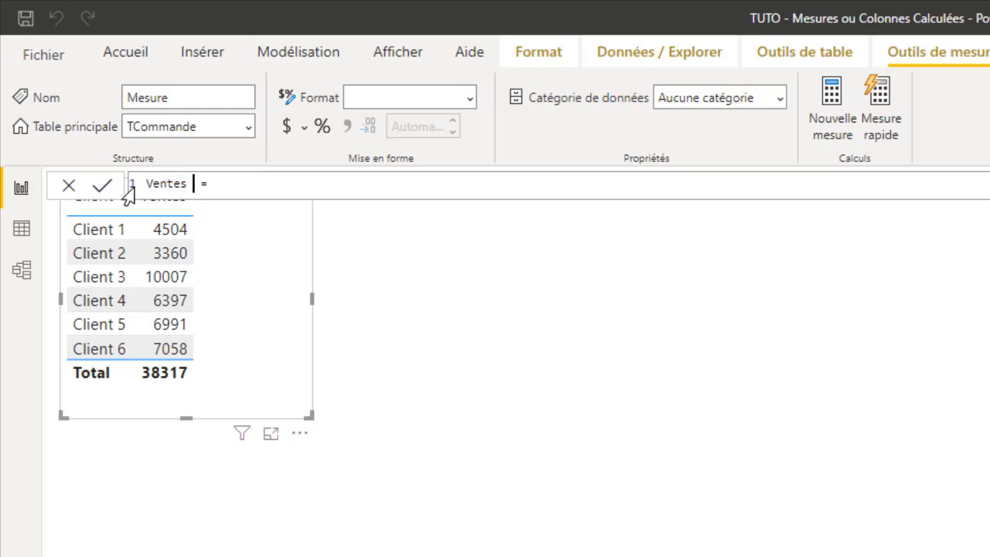
pyautogui.write('Mesuers')
pyautogui.press('BackSpace')
pyautogui.press('BackSpace')
pyautogui.press('BackSpace')
pyautogui.write('ress')
pyautogui.press('BackSpace')
pyautogui.press('Return')
pyautogui.click(290, 183)
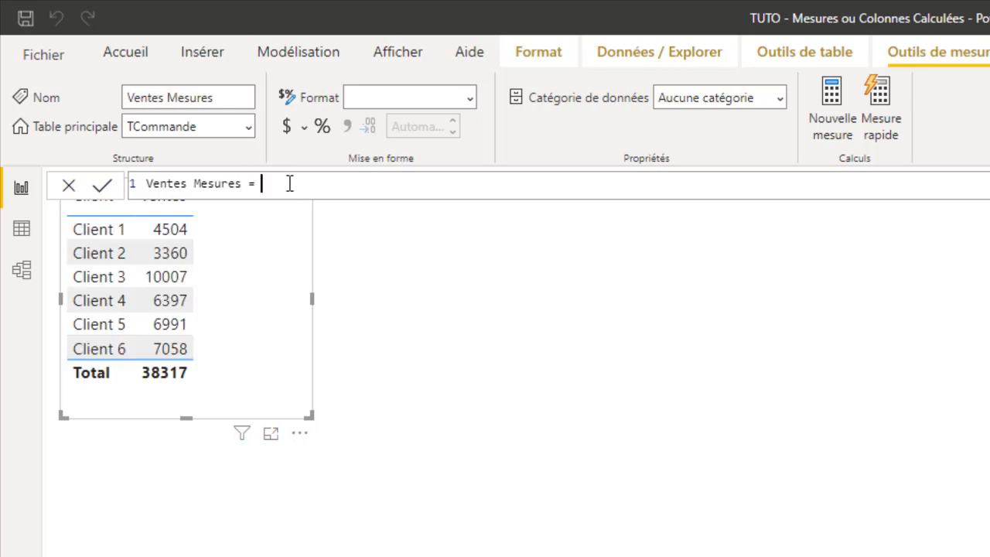
pyautogui.hotkey('shift', 'Return')
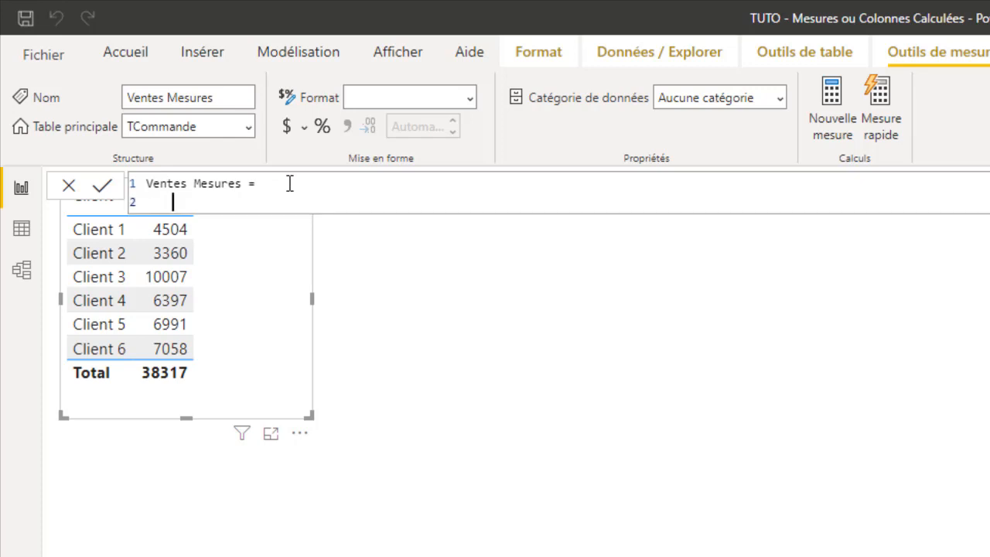
pyautogui.write('qa')
pyautogui.press('BackSpace')
pyautogui.write('u')
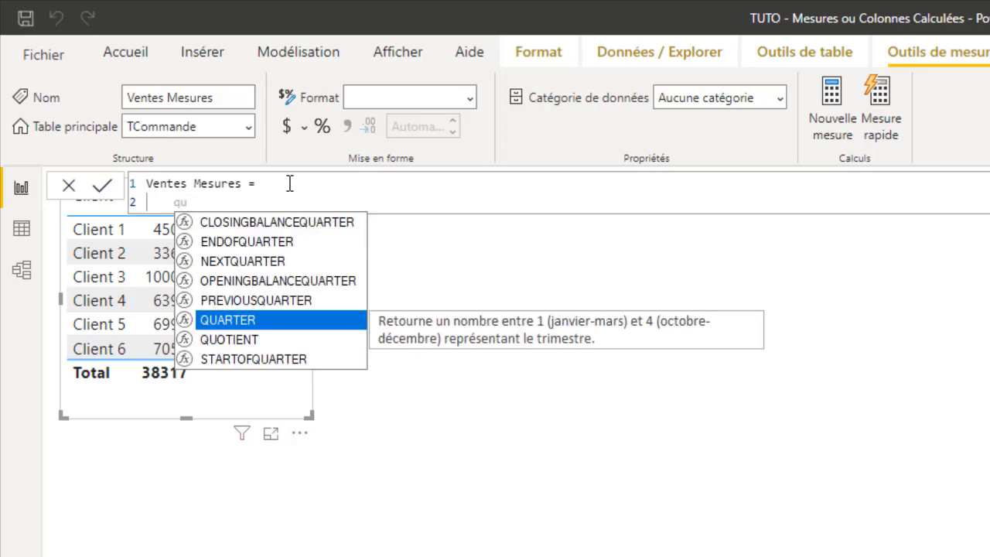
pyautogui.write('a')
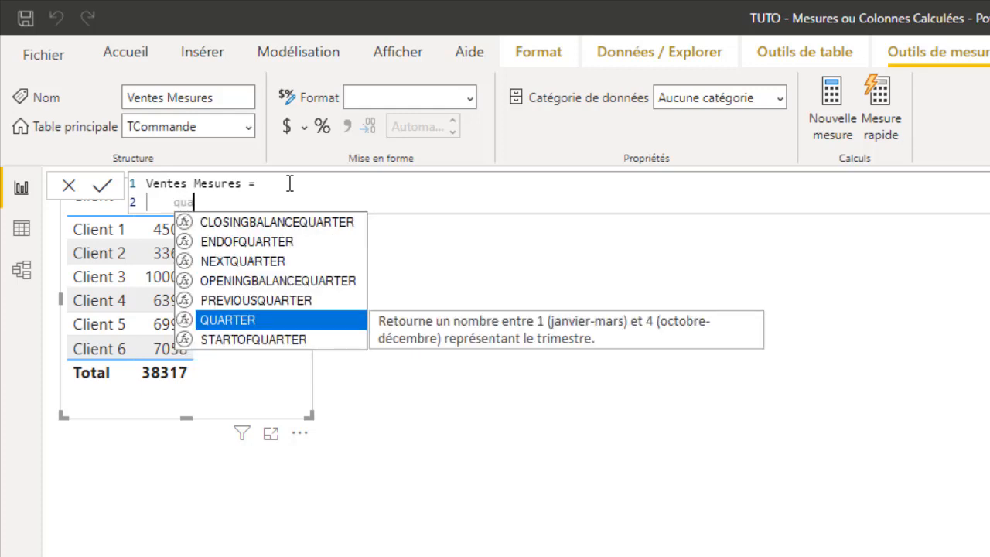
pyautogui.press('BackSpace')
pyautogui.press('BackSpace')
pyautogui.press('BackSpace')
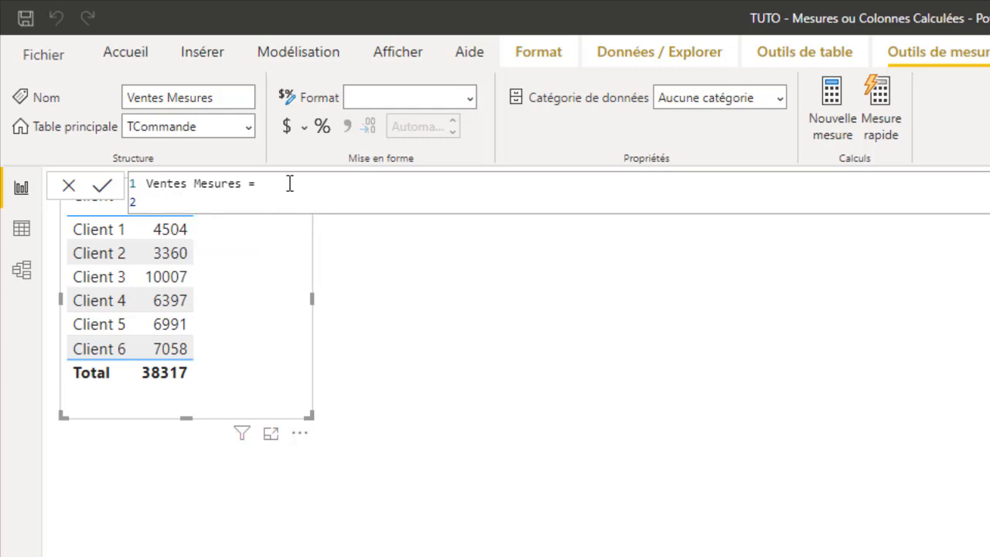
# Start the Ventes Mesures formula with SUMX and give TCommande as the table to iterate over.
pyautogui.write('SUM')
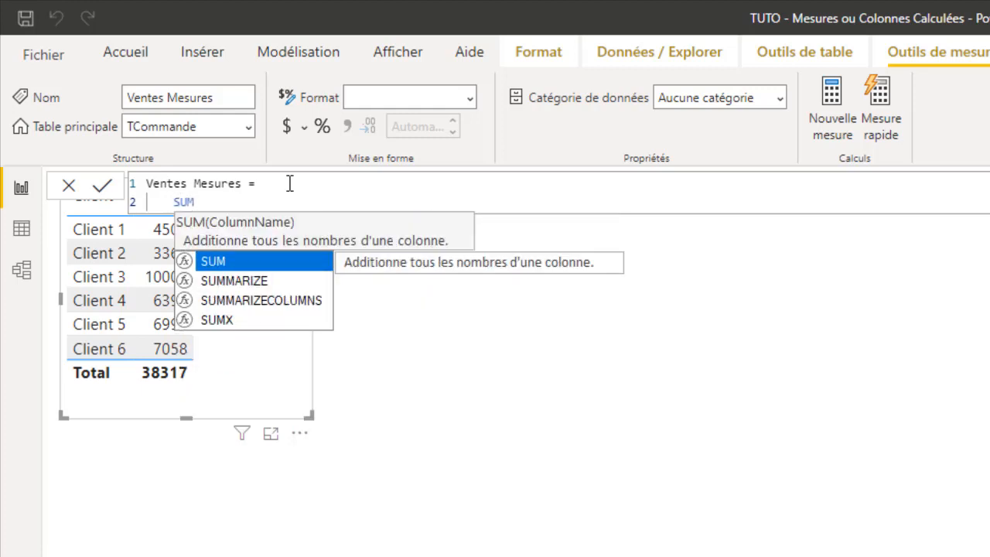
pyautogui.click(220, 319)
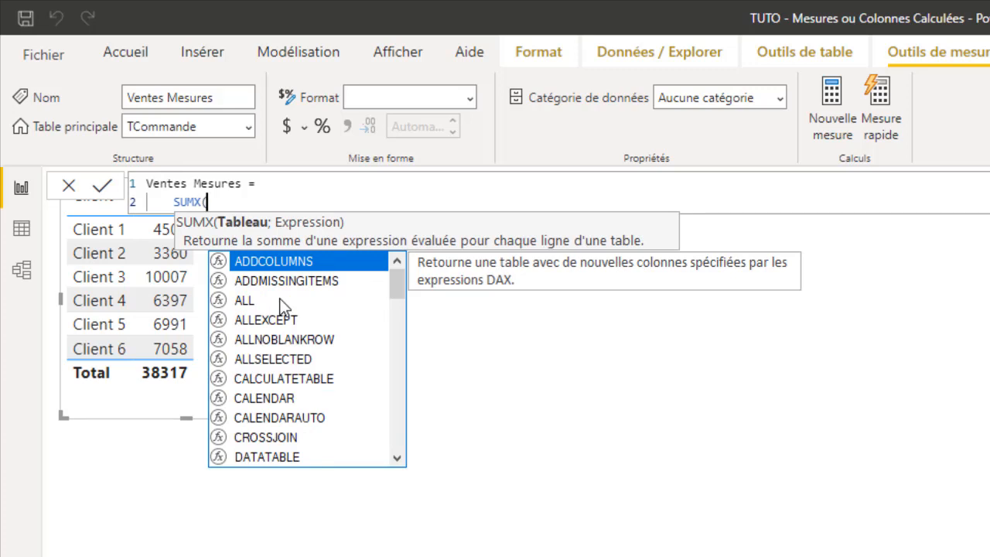
pyautogui.write('cam')
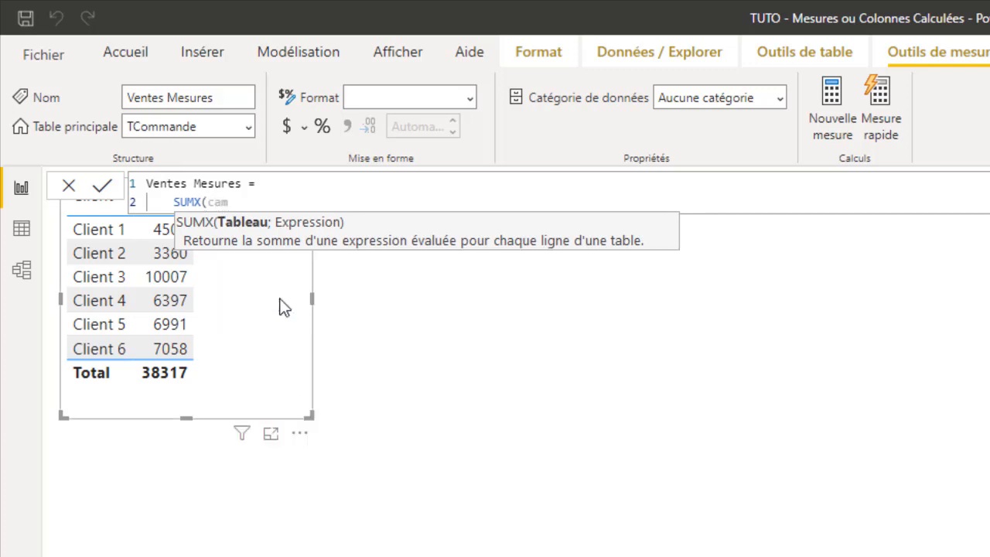
pyautogui.press('BackSpace')
pyautogui.press('BackSpace')
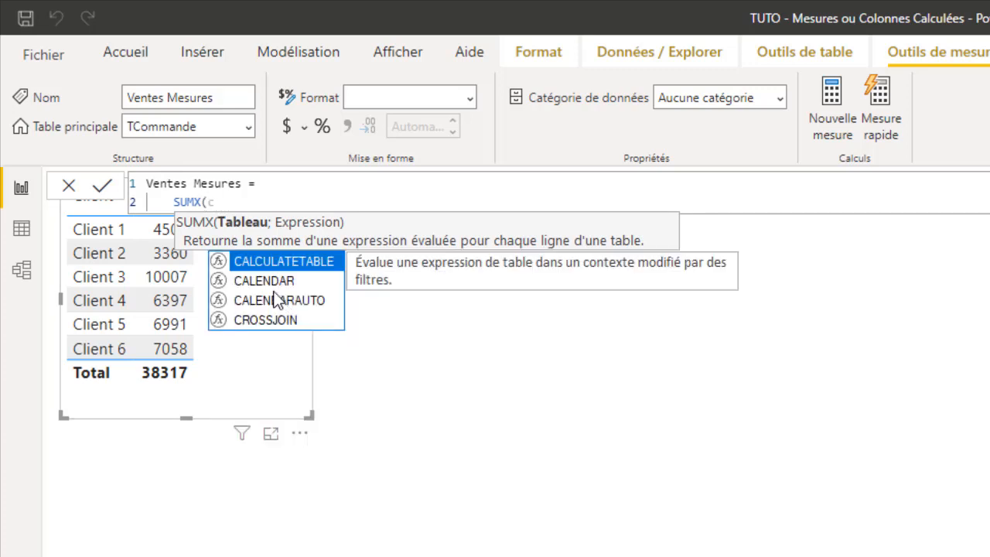
pyautogui.press('BackSpace')
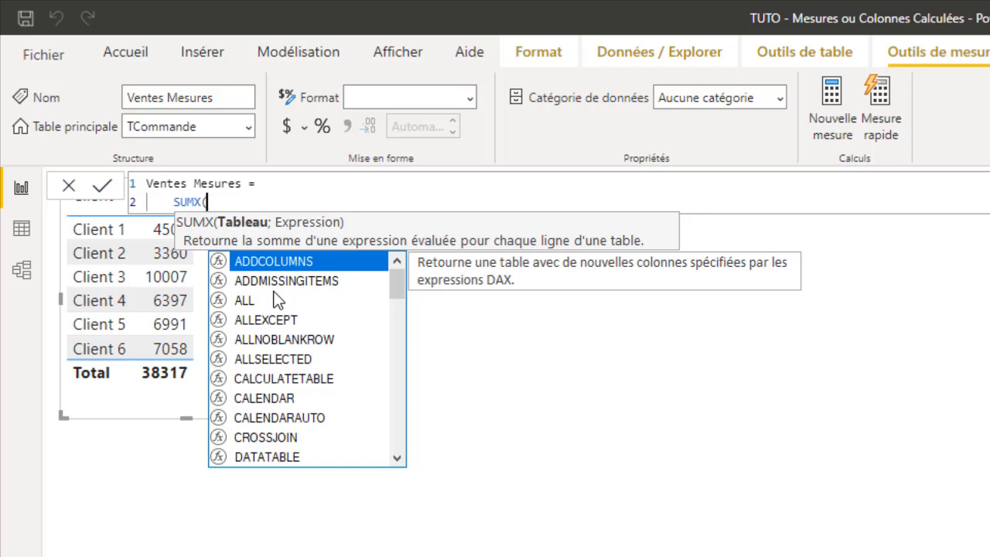
pyautogui.write('Tc')
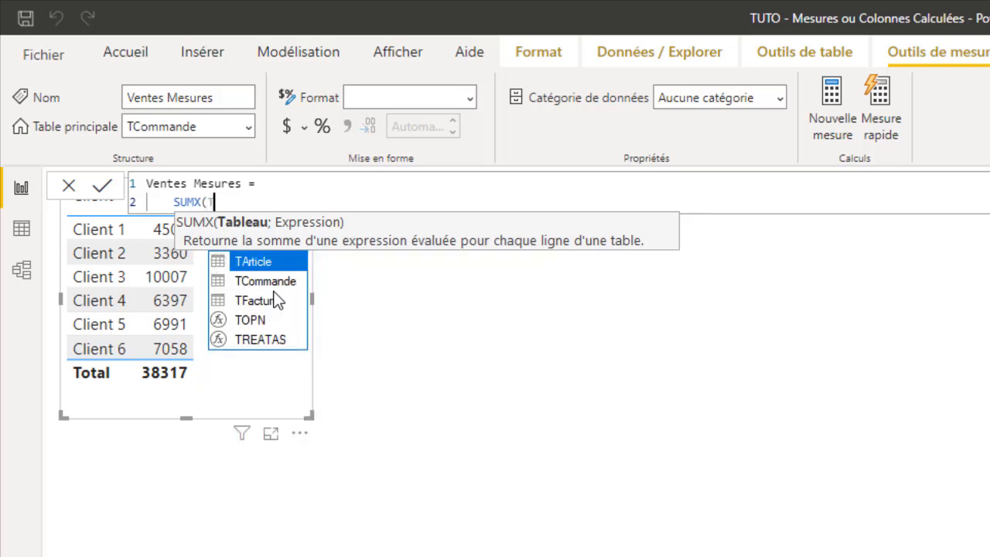
pyautogui.click(252, 282)
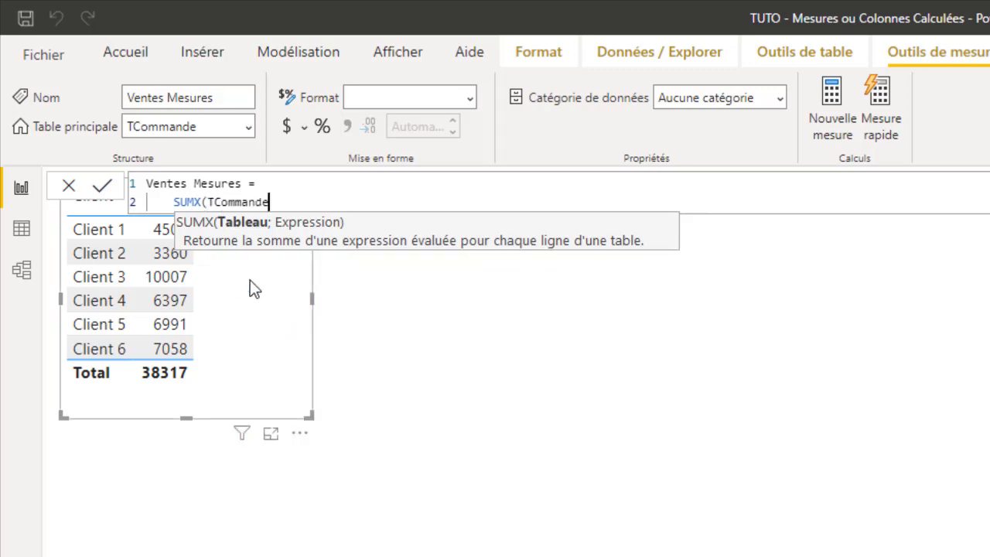
pyautogui.write(';')
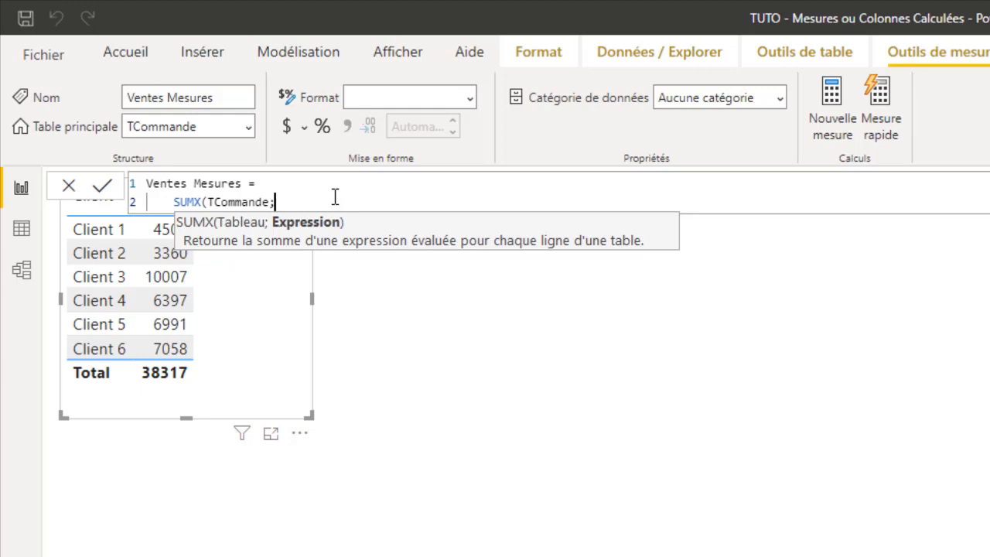
# Complete the SUMX expression with TCommande[Quantité]*RELATED(TArticle[Prix]) and commit the measure.
pyautogui.write('qu')
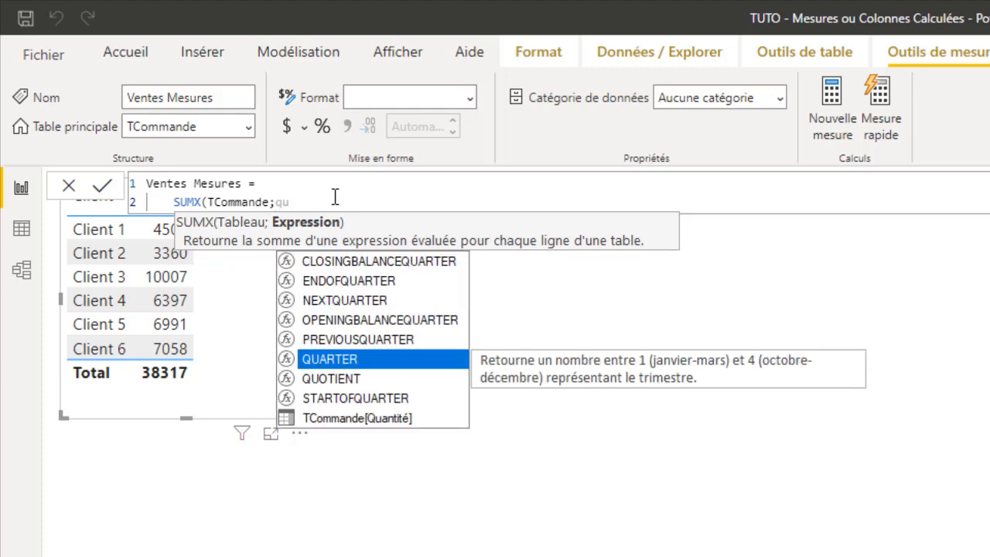
pyautogui.click(339, 418)
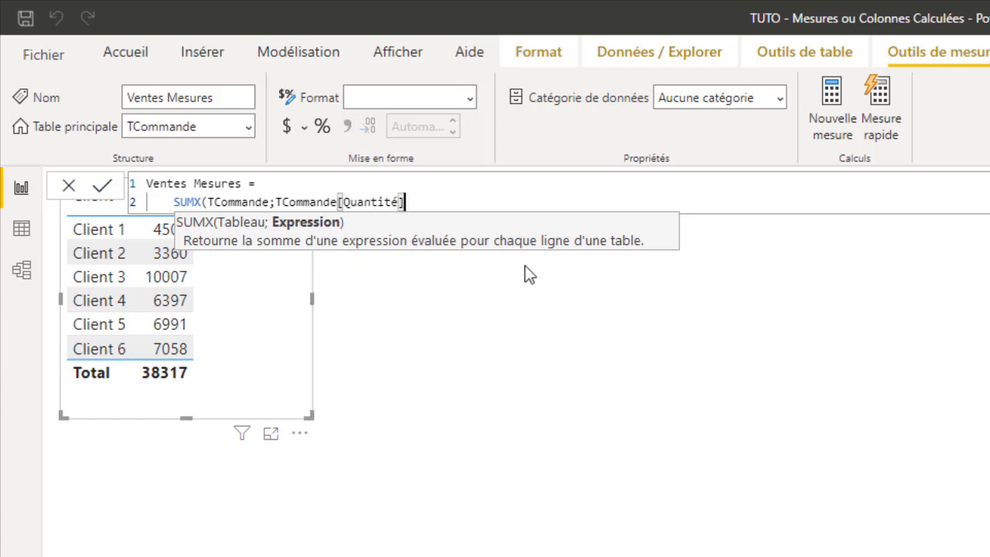
pyautogui.write('*R')
pyautogui.write('E')
pyautogui.press('BackSpace')
pyautogui.write('REL')
pyautogui.press('Tab')
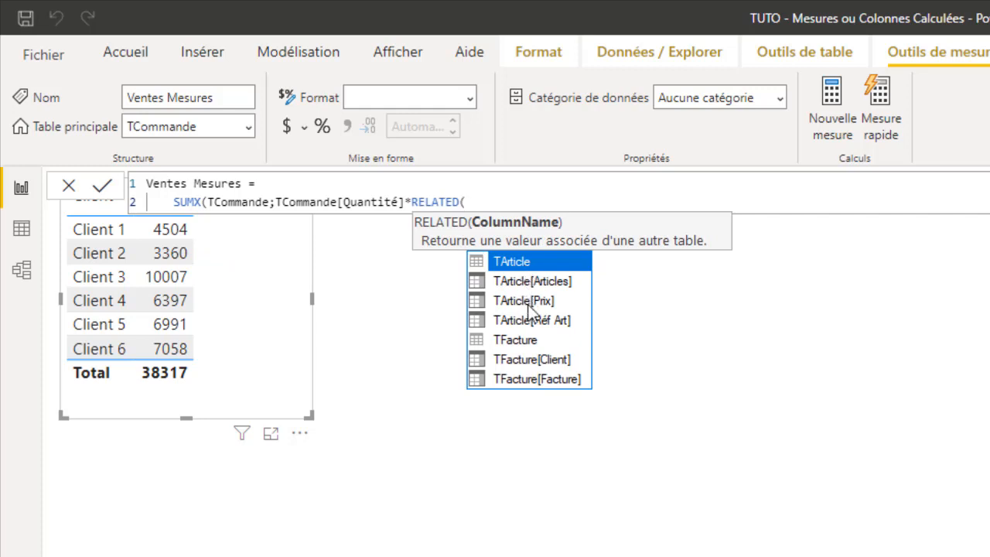
pyautogui.click(529, 302)
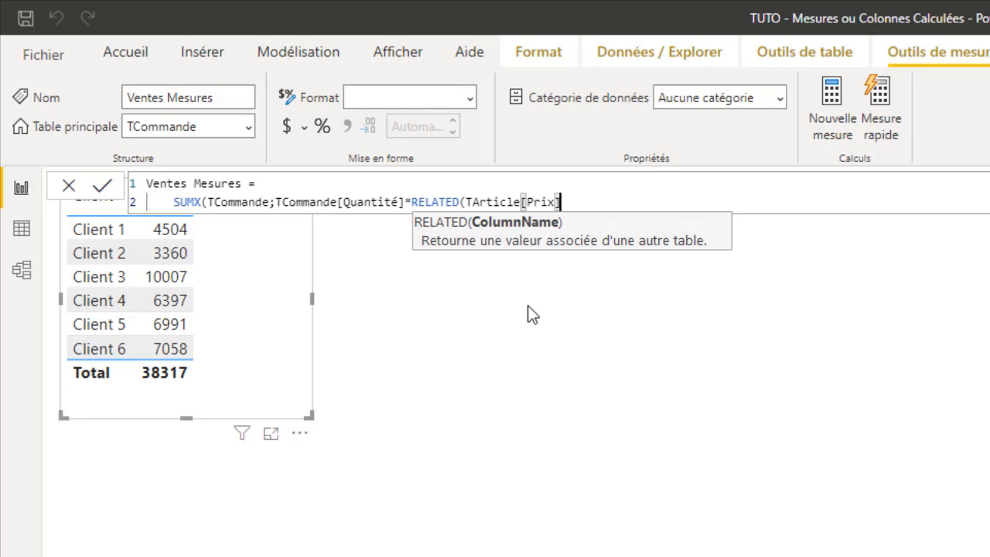
pyautogui.write(')')
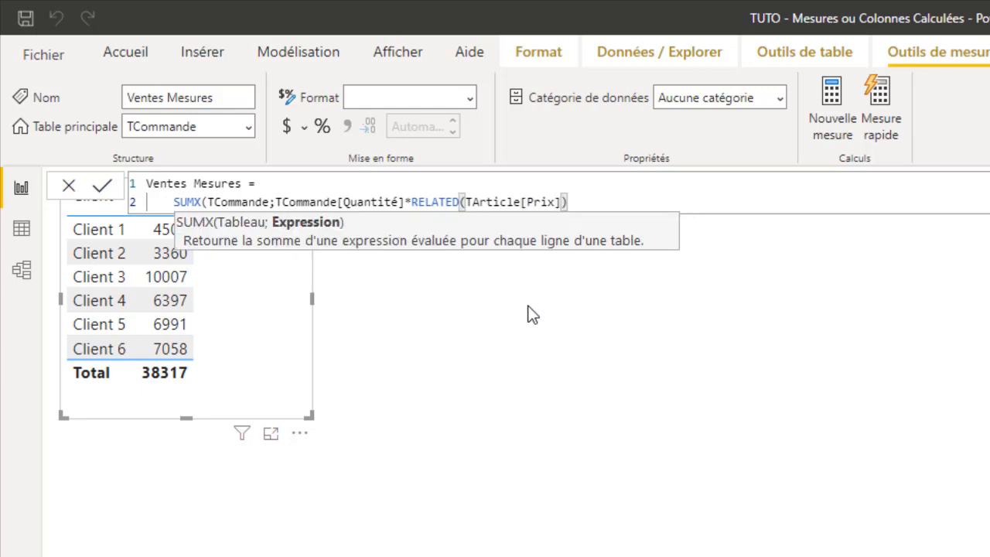
pyautogui.write(')')
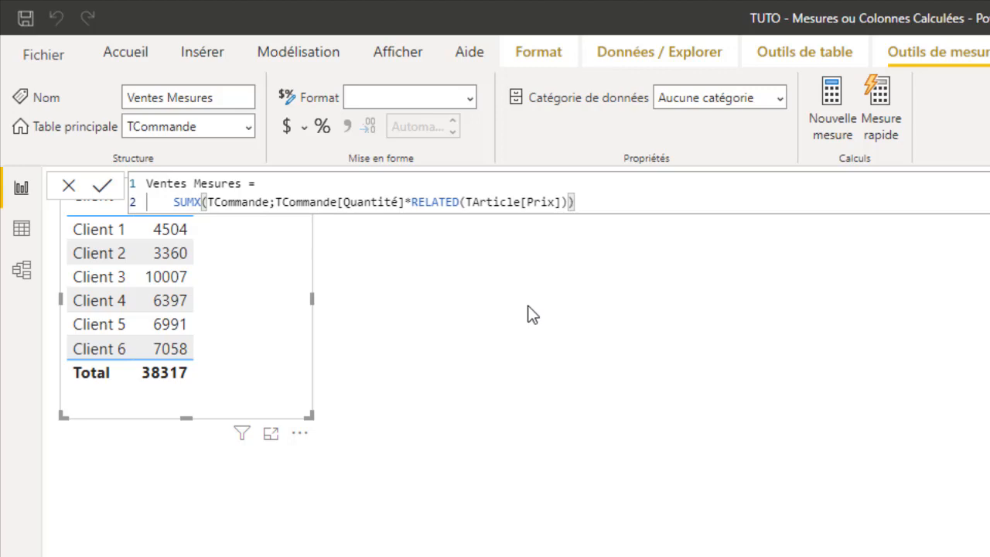
pyautogui.press('Return')
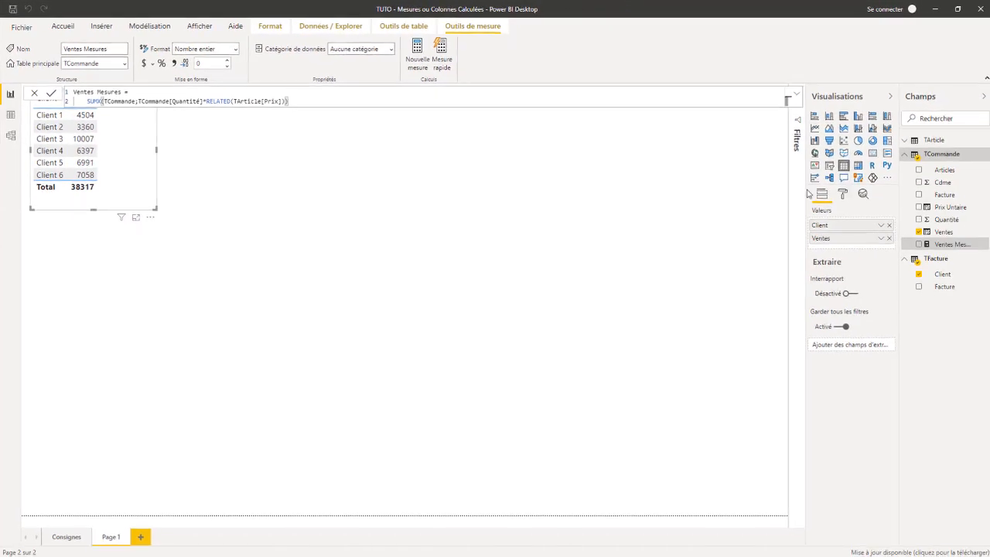
# Add the Ventes Mesures measure to the client table and enlarge the visual to fit the extra column.
pyautogui.click(633, 244)
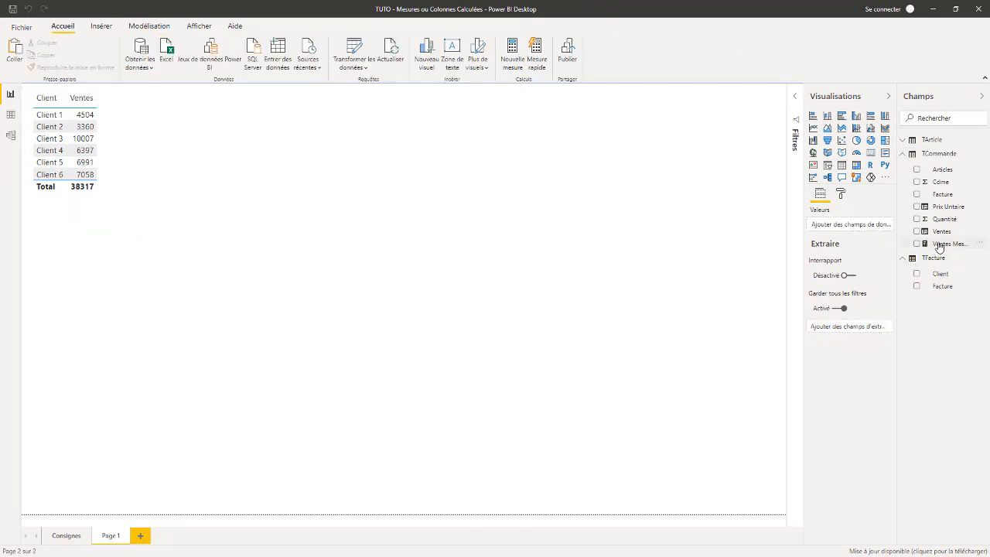
pyautogui.click(948, 244)
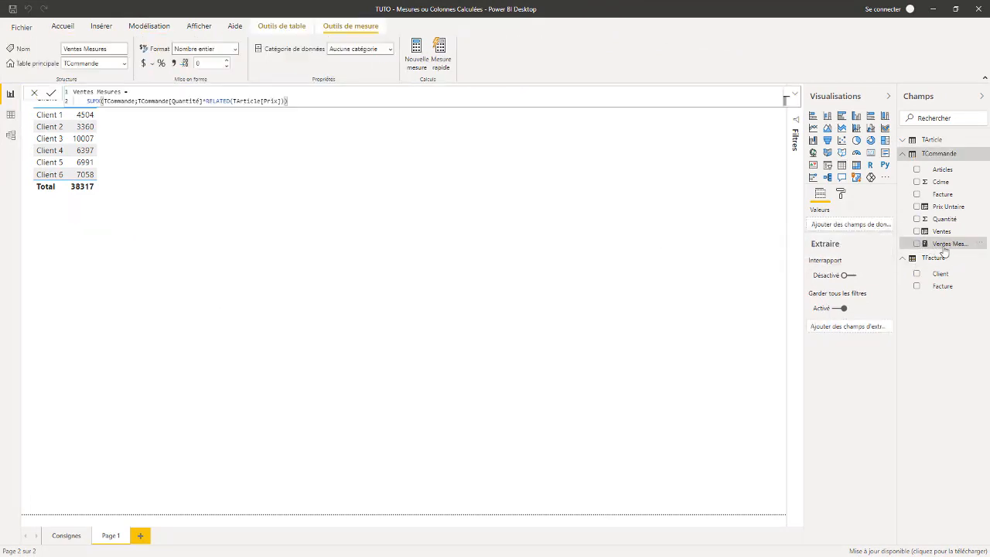
pyautogui.moveTo(946, 246); pyautogui.dragTo(145, 164)
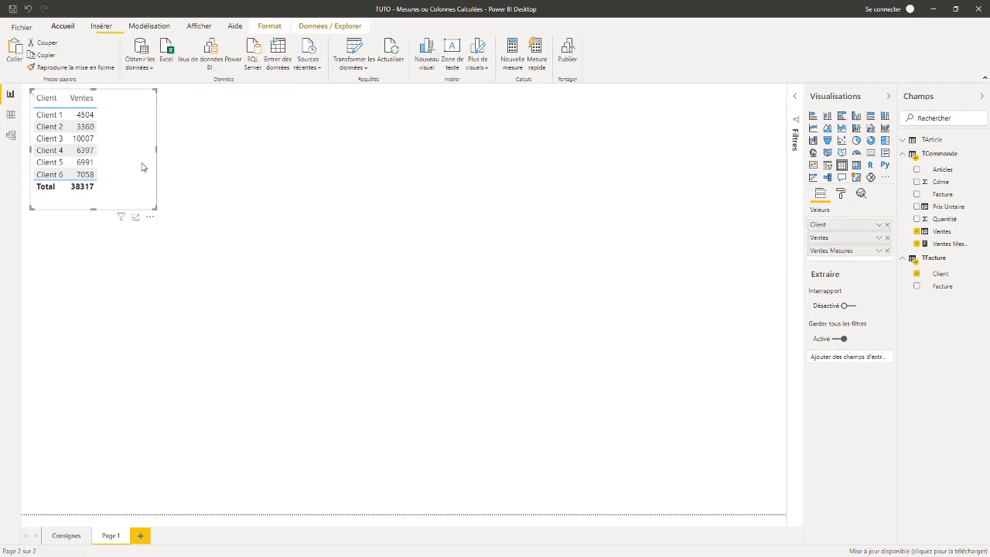
pyautogui.moveTo(155, 208); pyautogui.dragTo(217, 223)
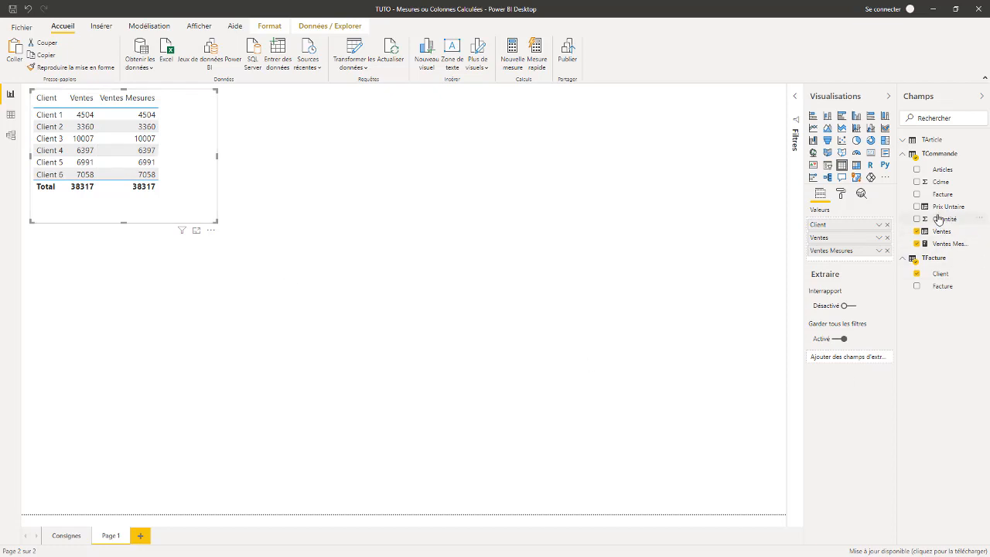
# Check the Ventes column's formula in the TCommande data, then tighten the client table visual around its columns.
pyautogui.click(11, 114)
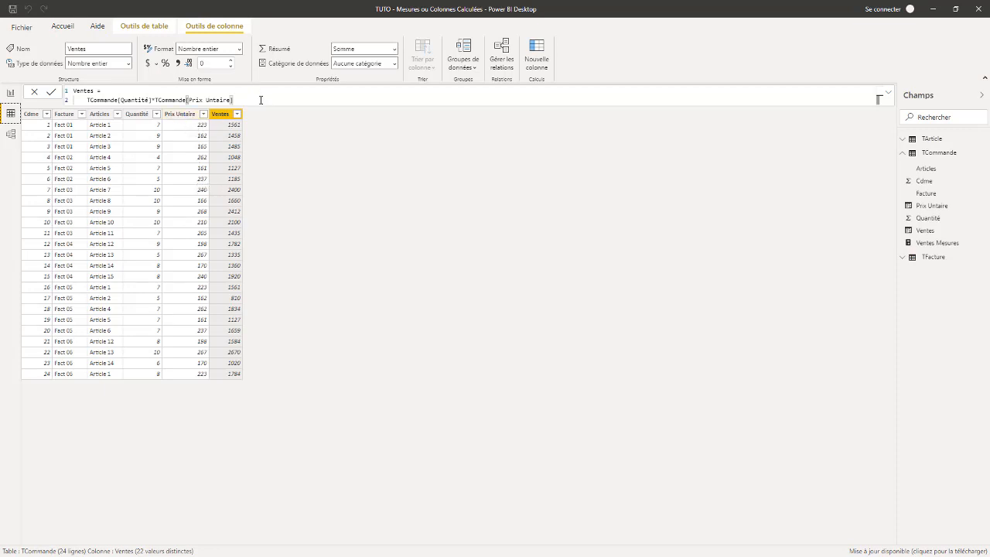
pyautogui.click(10, 93)
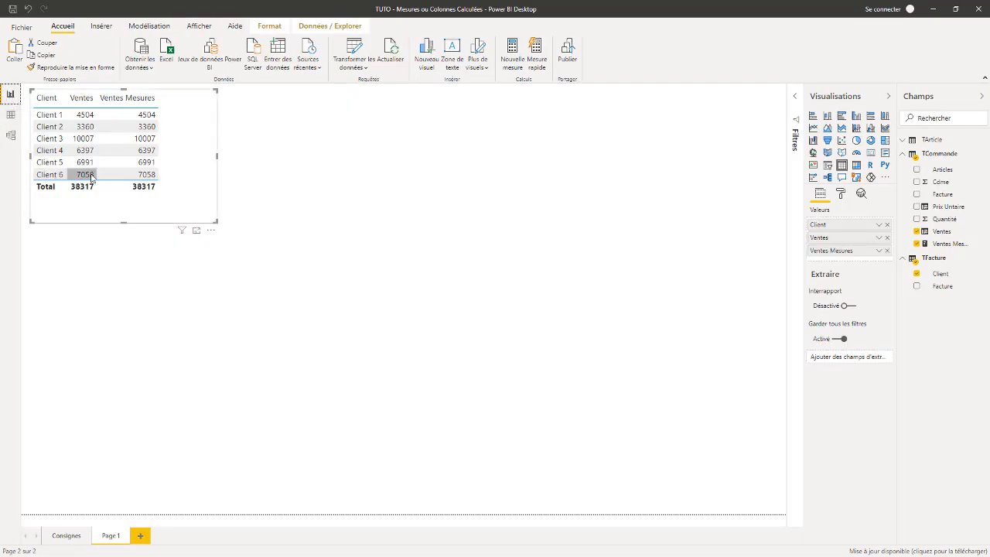
pyautogui.moveTo(214, 220); pyautogui.dragTo(195, 207)
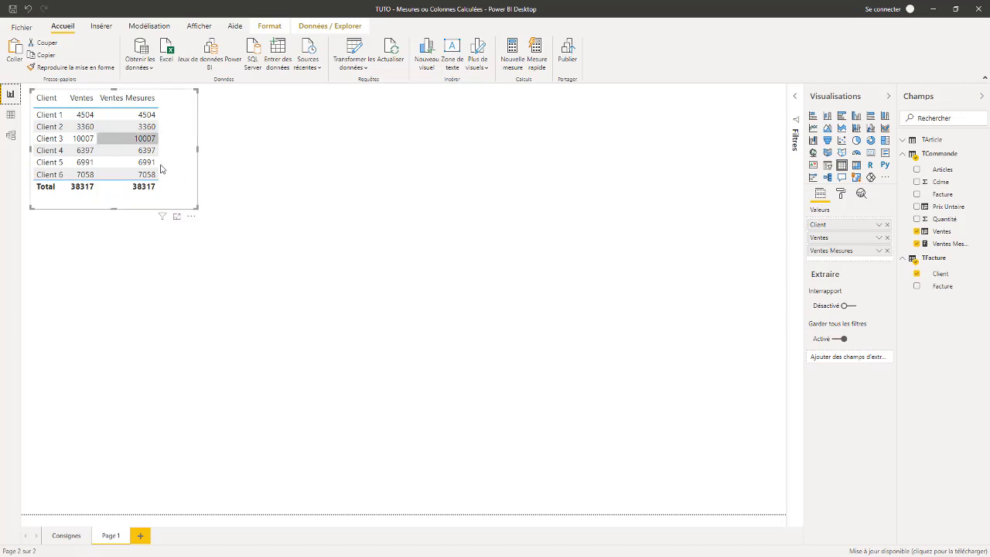
pyautogui.click(472, 206)
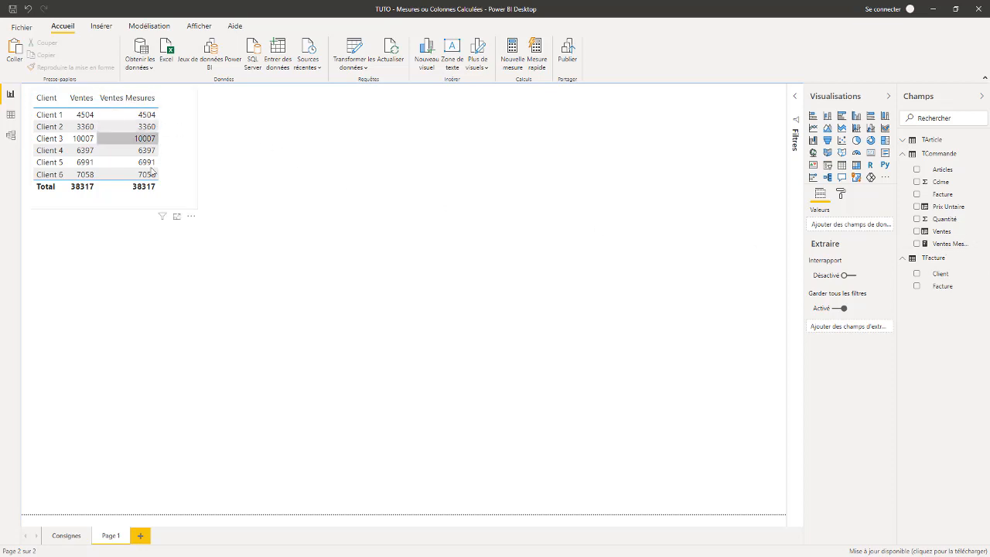
pyautogui.click(194, 208)
pyautogui.moveTo(195, 208); pyautogui.dragTo(189, 210)
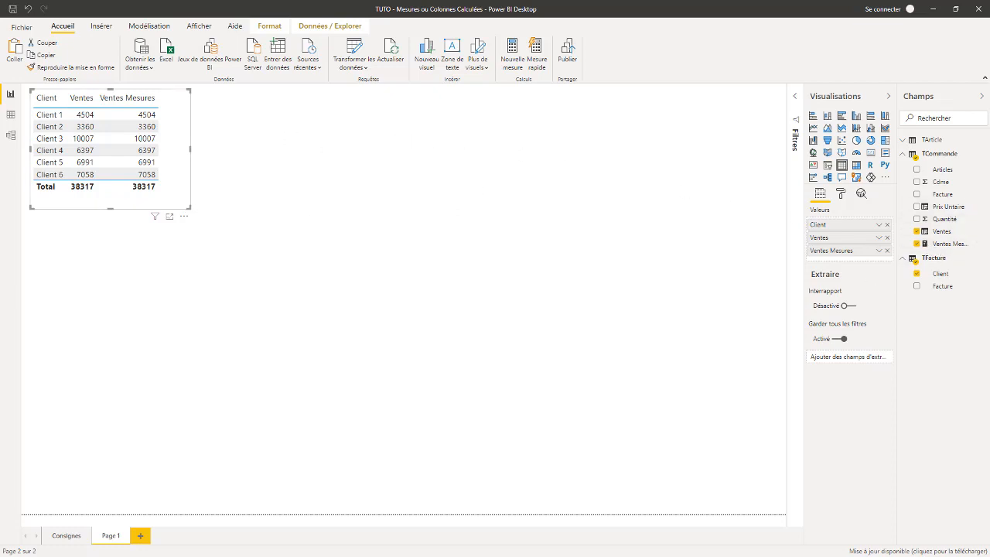
# Create a second table from TArticle's Articles field and the Ventes Mesures measure, tall enough for all articles.
pyautogui.click(932, 140)
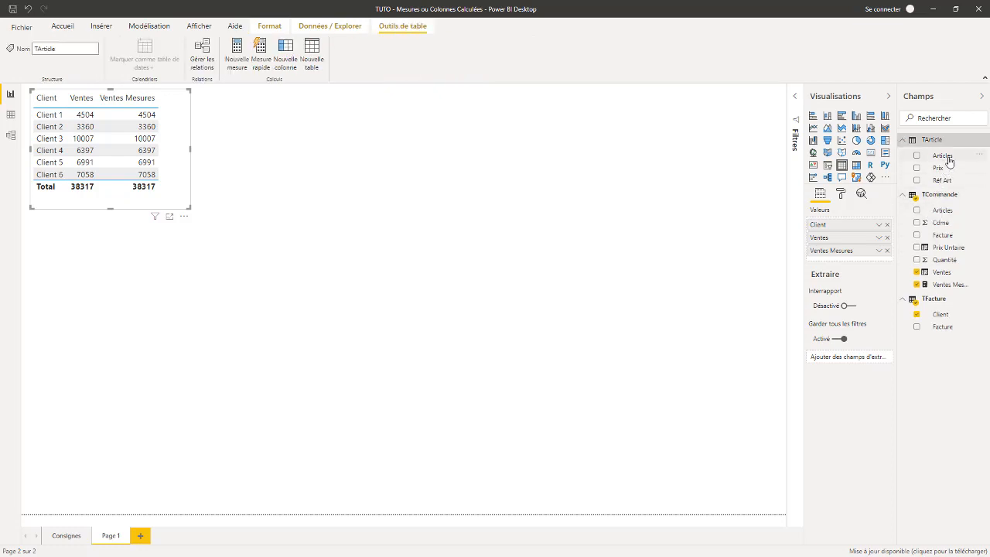
pyautogui.moveTo(944, 162); pyautogui.dragTo(440, 145)
pyautogui.moveTo(951, 286); pyautogui.dragTo(448, 155)
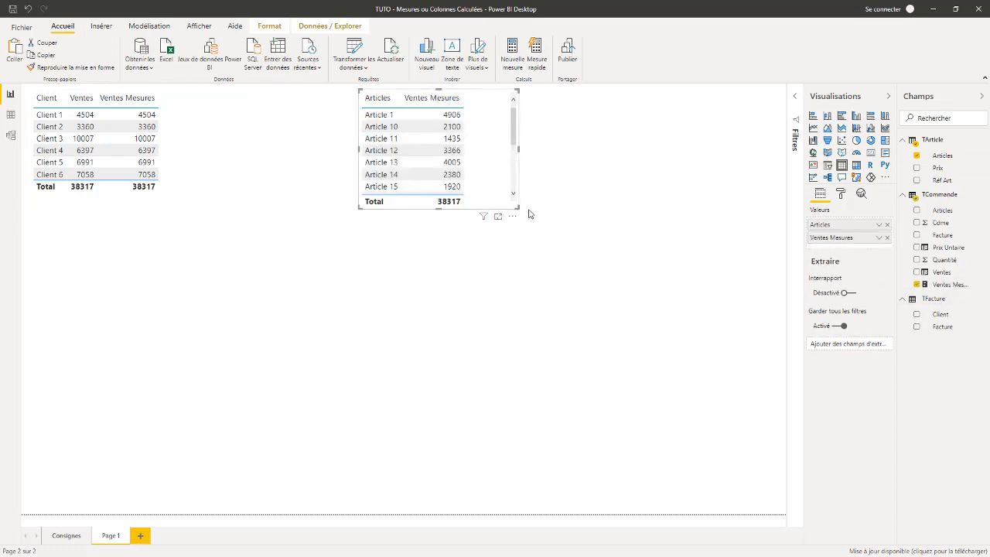
pyautogui.moveTo(515, 208); pyautogui.dragTo(522, 320)
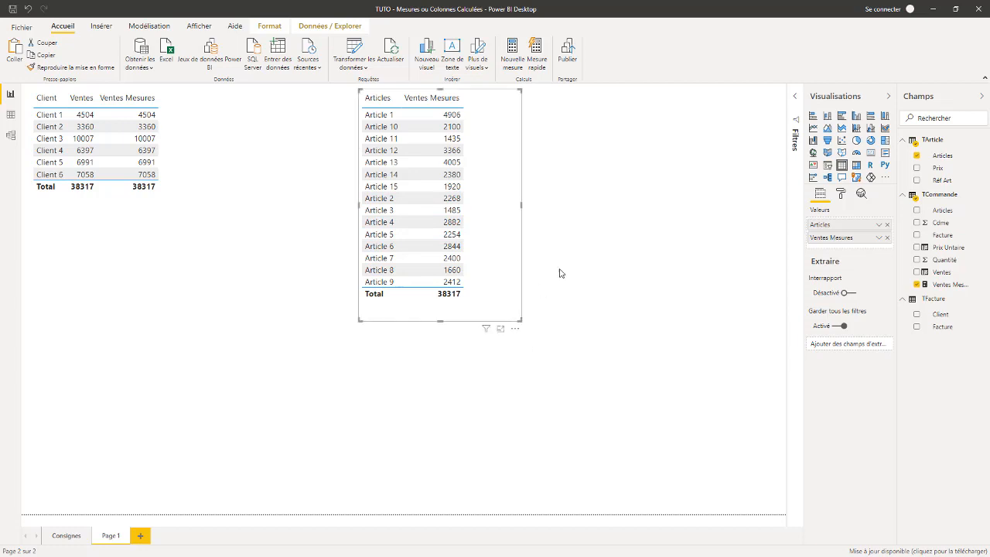
# Build a compact table of TCommande's Facture field with Ventes Mesures, and move the article table closer to it.
pyautogui.click(944, 330)
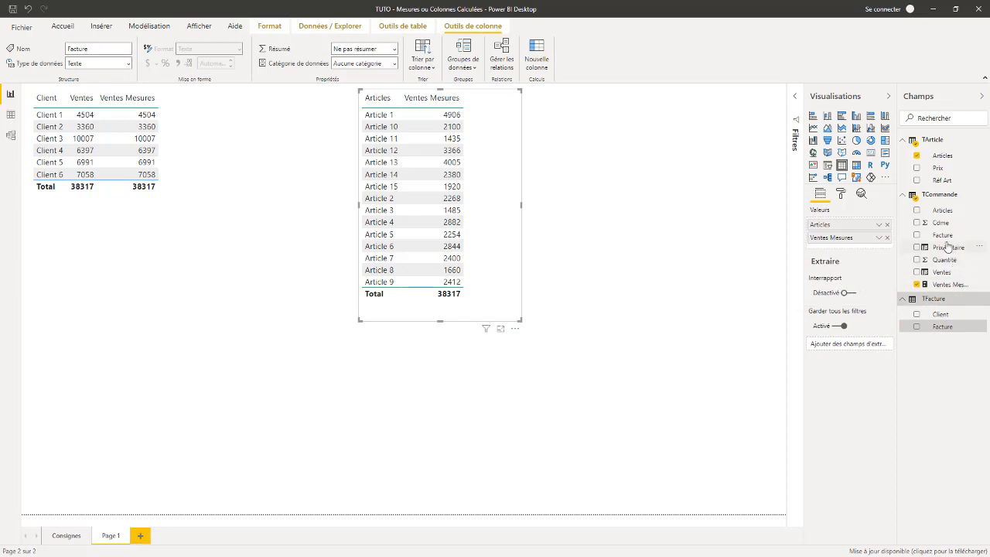
pyautogui.moveTo(944, 238); pyautogui.dragTo(649, 168)
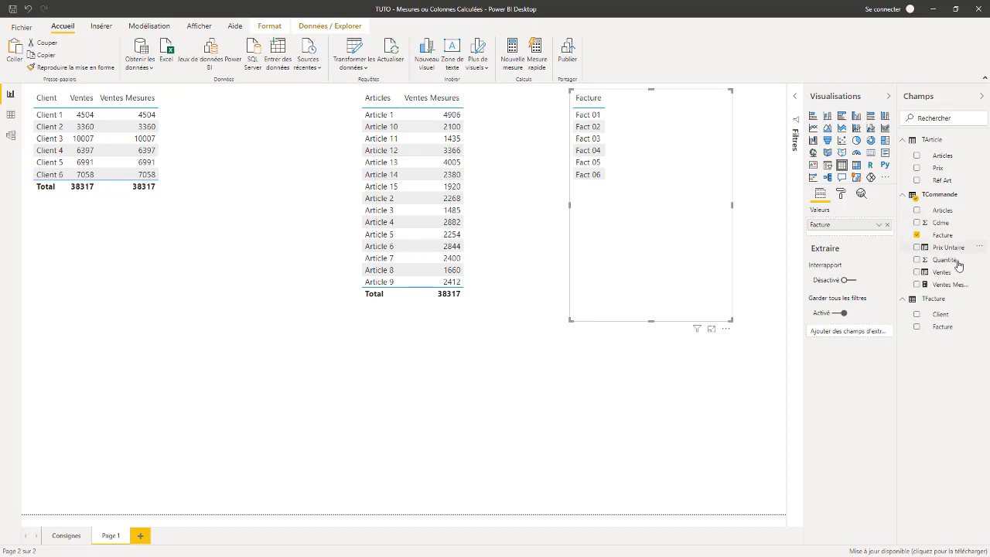
pyautogui.moveTo(946, 281); pyautogui.dragTo(652, 144)
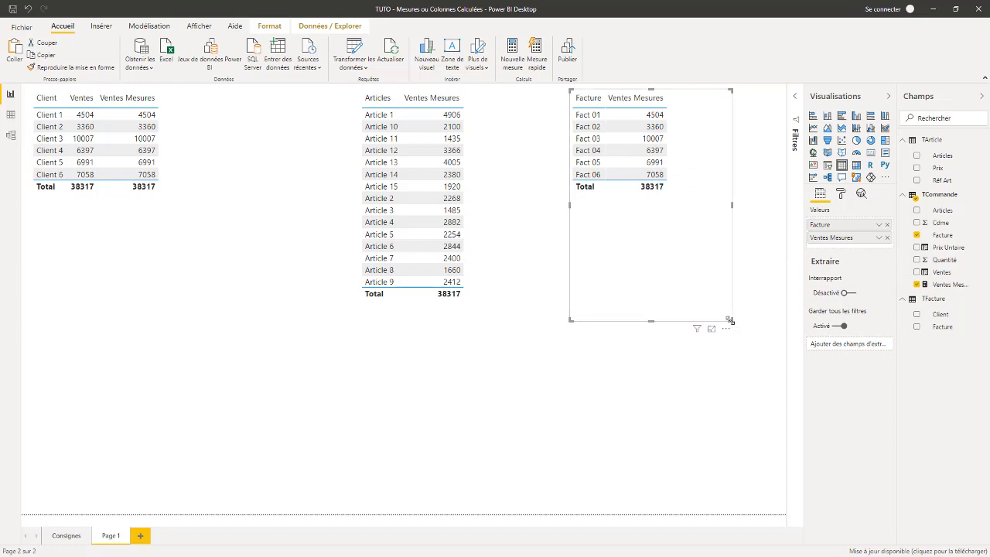
pyautogui.moveTo(733, 320); pyautogui.dragTo(707, 221)
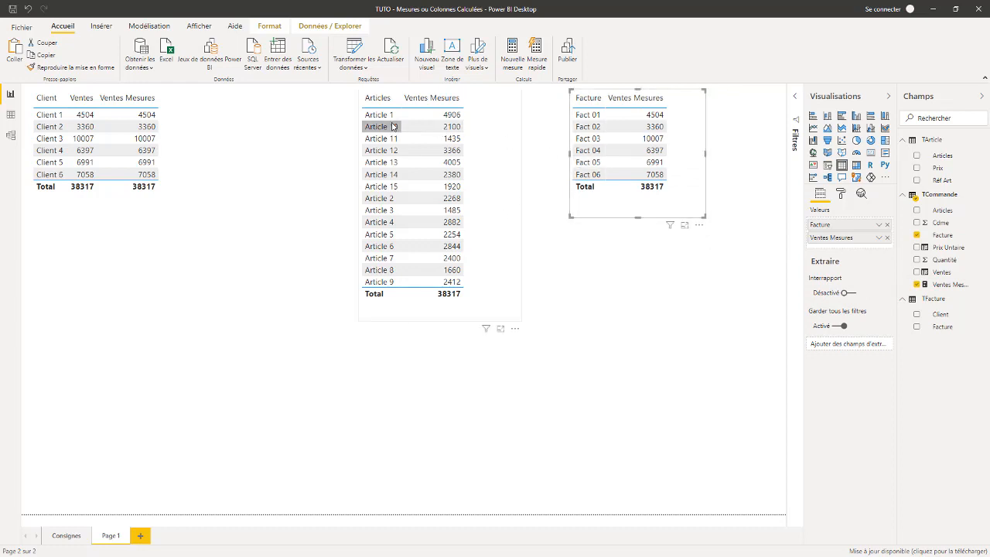
pyautogui.moveTo(461, 323); pyautogui.dragTo(480, 324)
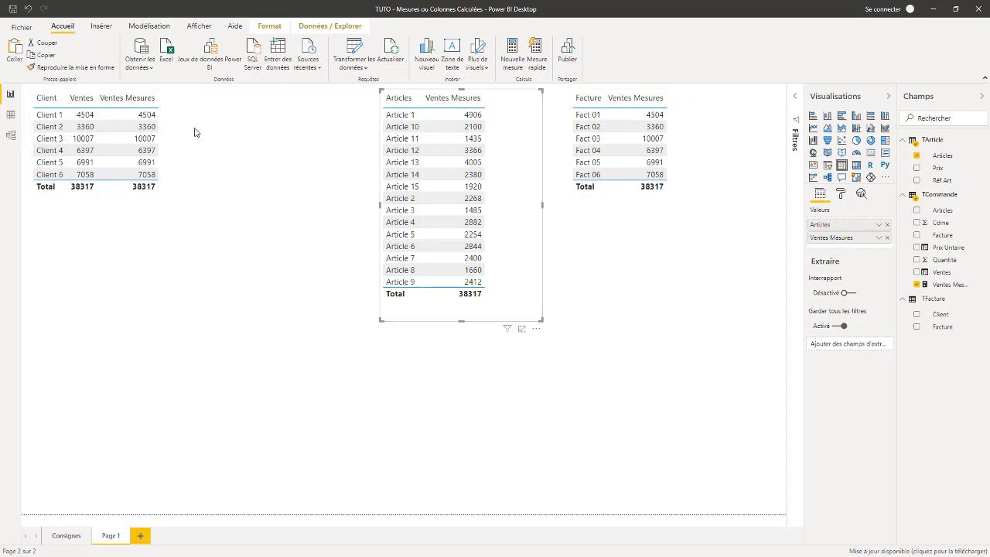
pyautogui.click(236, 142)
# Examine the formulas of the calculated columns Prix Untaire and Ventes in the TCommande data.
pyautogui.click(68, 538)
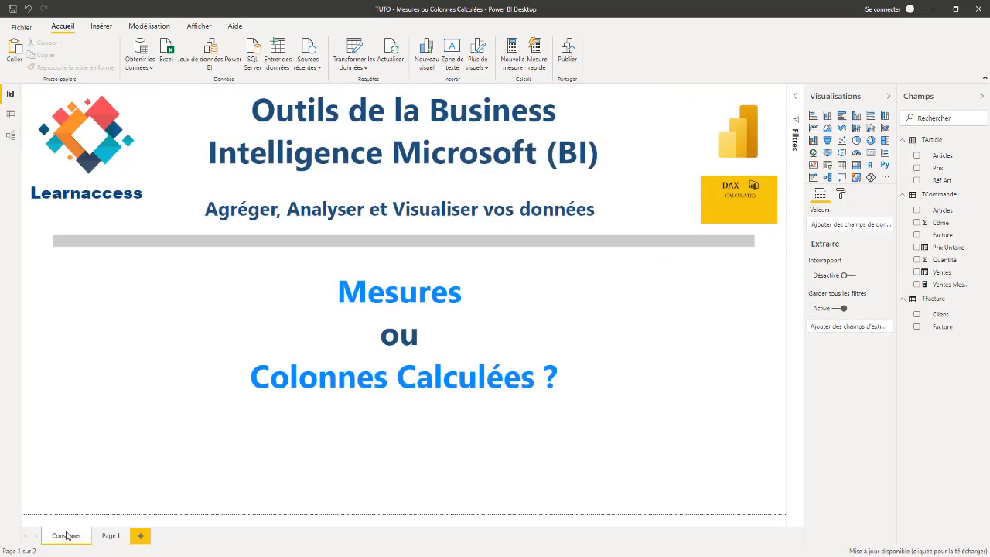
pyautogui.click(11, 114)
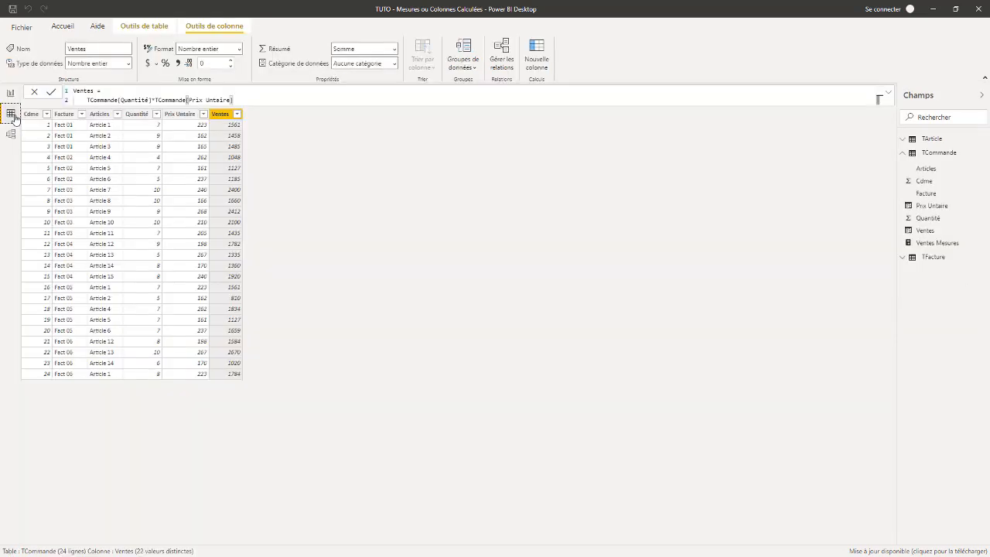
pyautogui.click(178, 116)
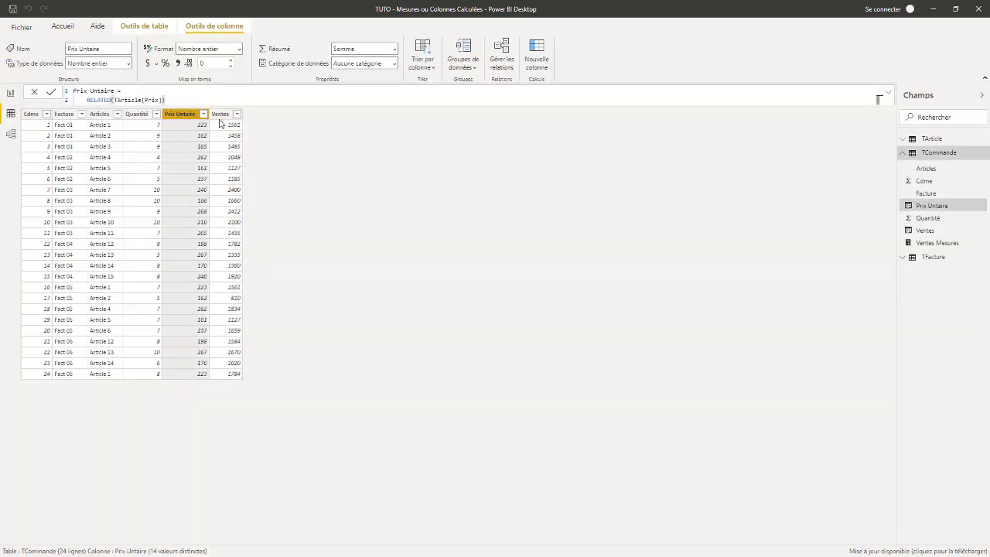
pyautogui.click(223, 117)
pyautogui.click(182, 116)
pyautogui.click(229, 126)
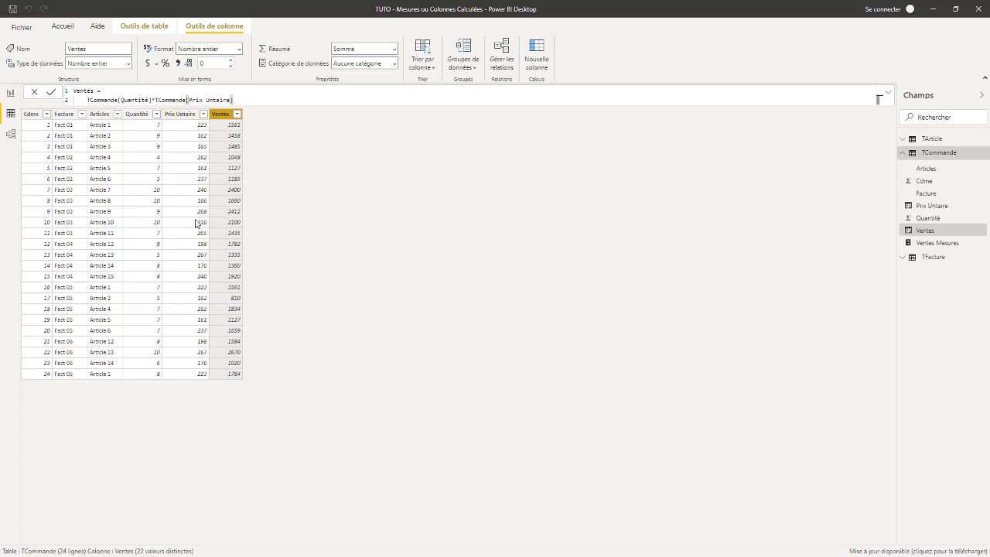
# Compare individual Prix Untaire and Ventes values row by row in TCommande, then return to the report's Consignes page.
pyautogui.click(198, 142)
pyautogui.click(230, 144)
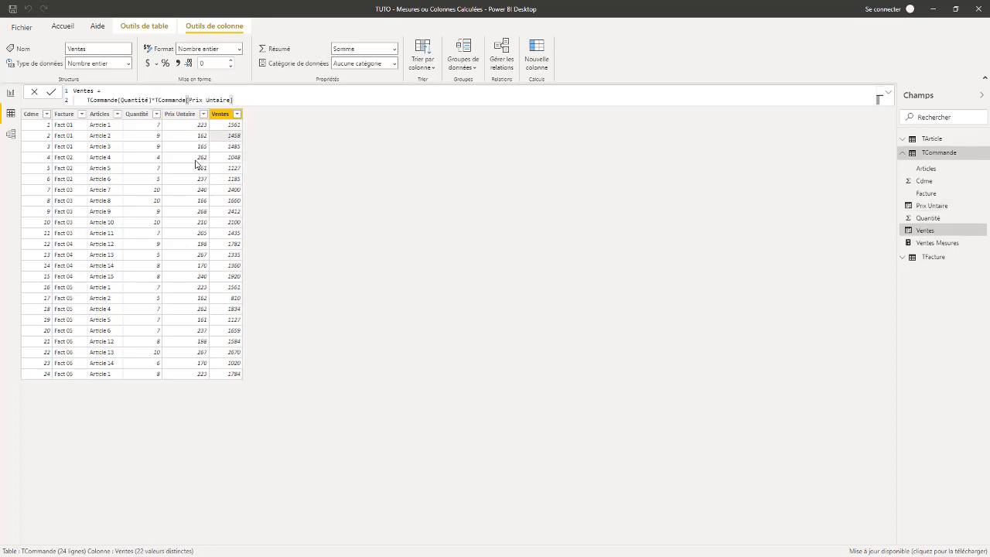
pyautogui.click(198, 165)
pyautogui.click(234, 164)
pyautogui.click(185, 181)
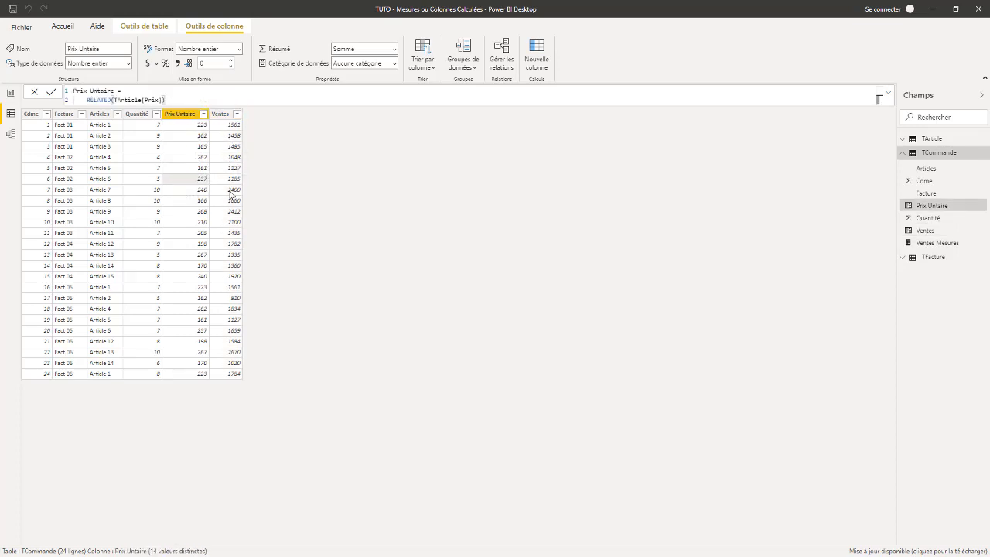
pyautogui.click(236, 182)
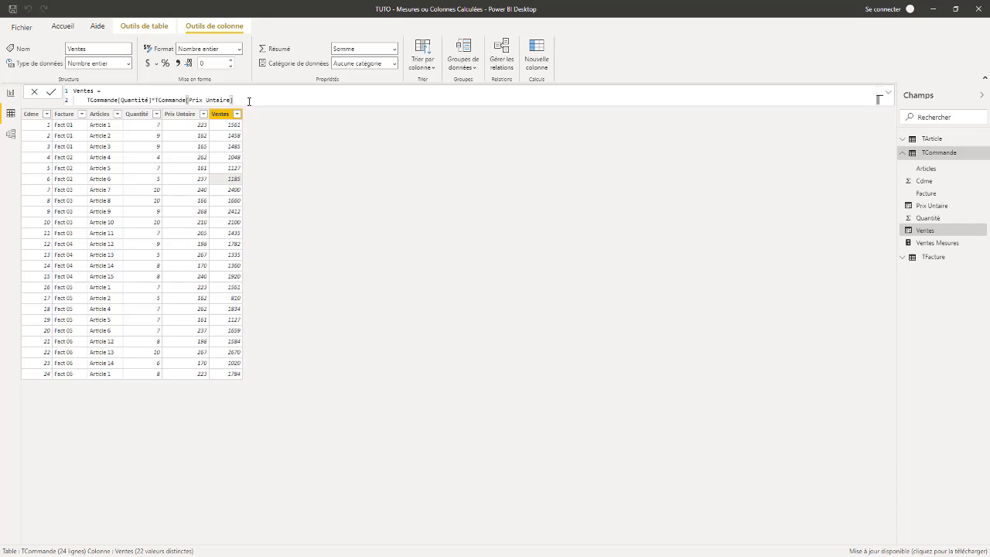
pyautogui.click(10, 94)
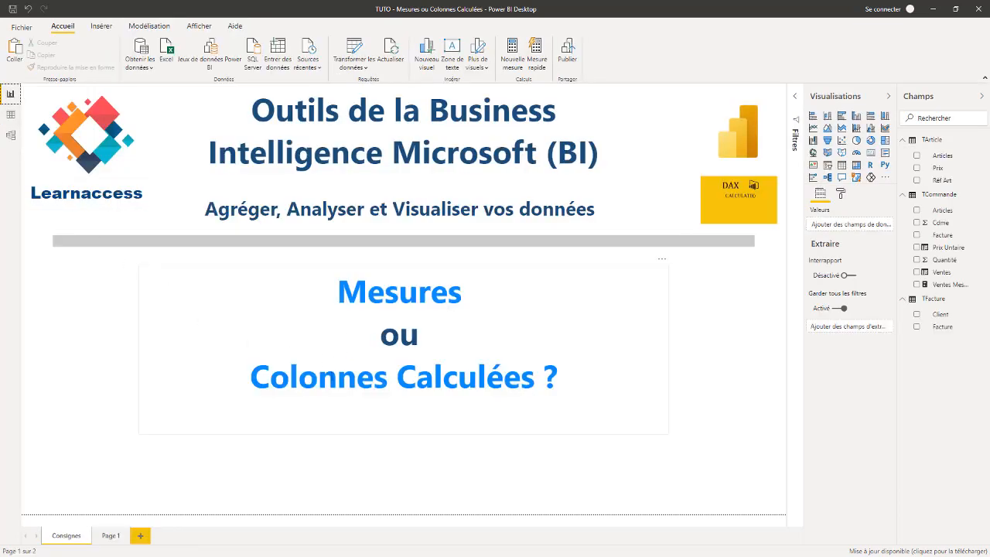